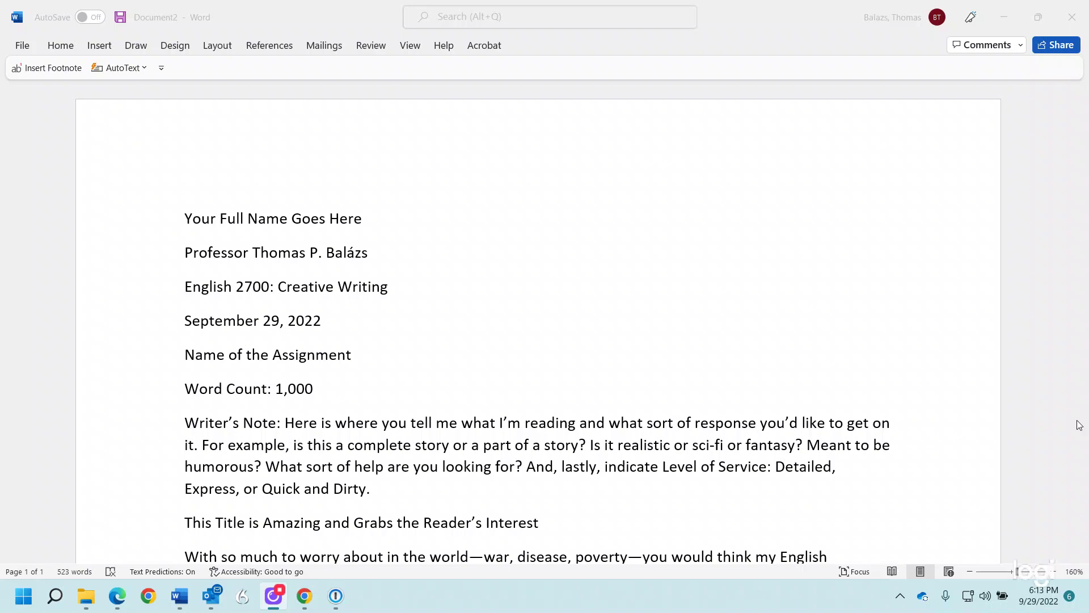
{"action": "scroll", "coordinate": [563, 345], "scroll_direction": "down", "scroll_amount": 1}
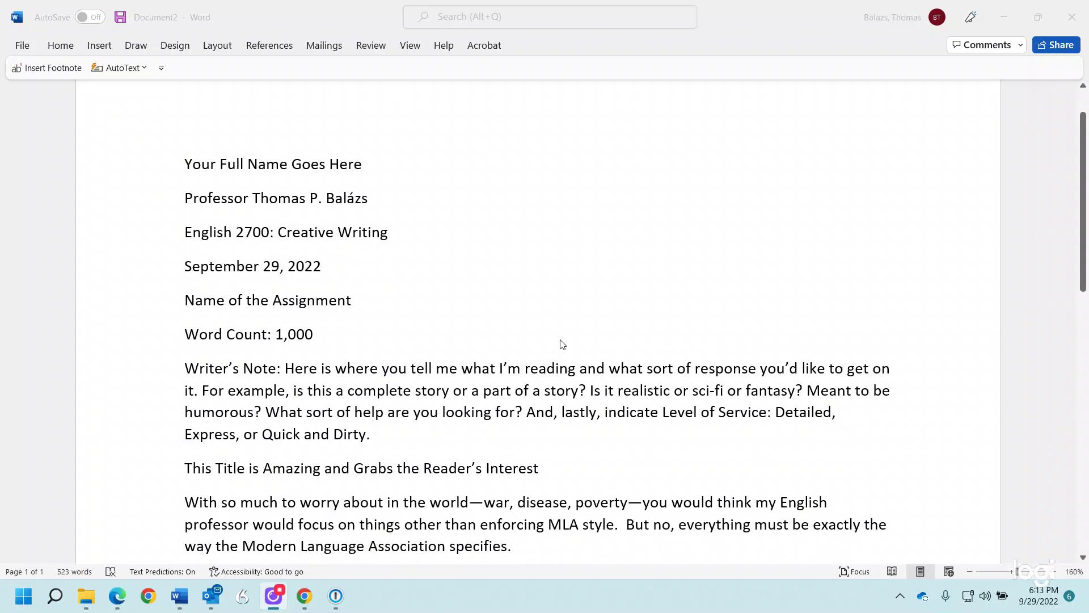
{"action": "scroll", "coordinate": [563, 344], "scroll_direction": "down", "scroll_amount": 3}
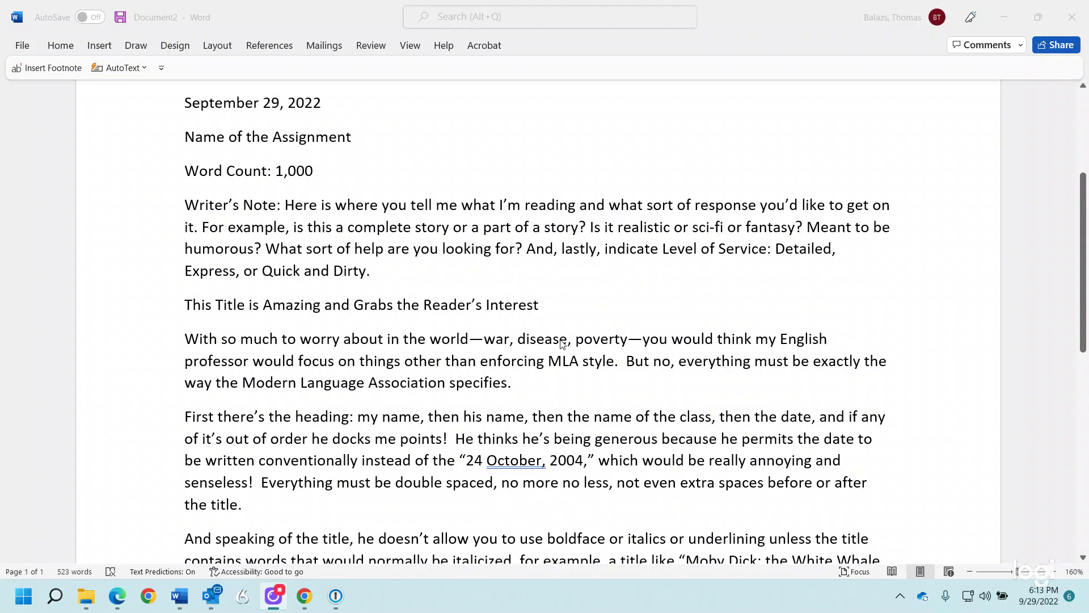
{"action": "scroll", "coordinate": [562, 344], "scroll_direction": "down", "scroll_amount": 1}
{"action": "scroll", "coordinate": [562, 344], "scroll_direction": "up", "scroll_amount": 5}
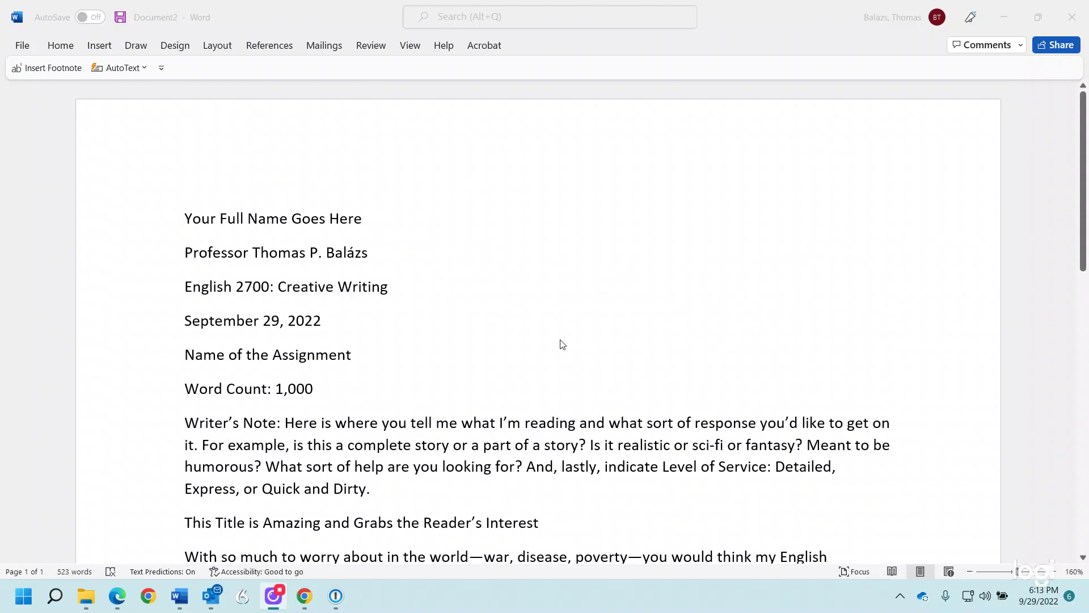
- Select the entire document and set its text to Times New Roman at size 12
{"action": "left_click", "coordinate": [61, 46]}
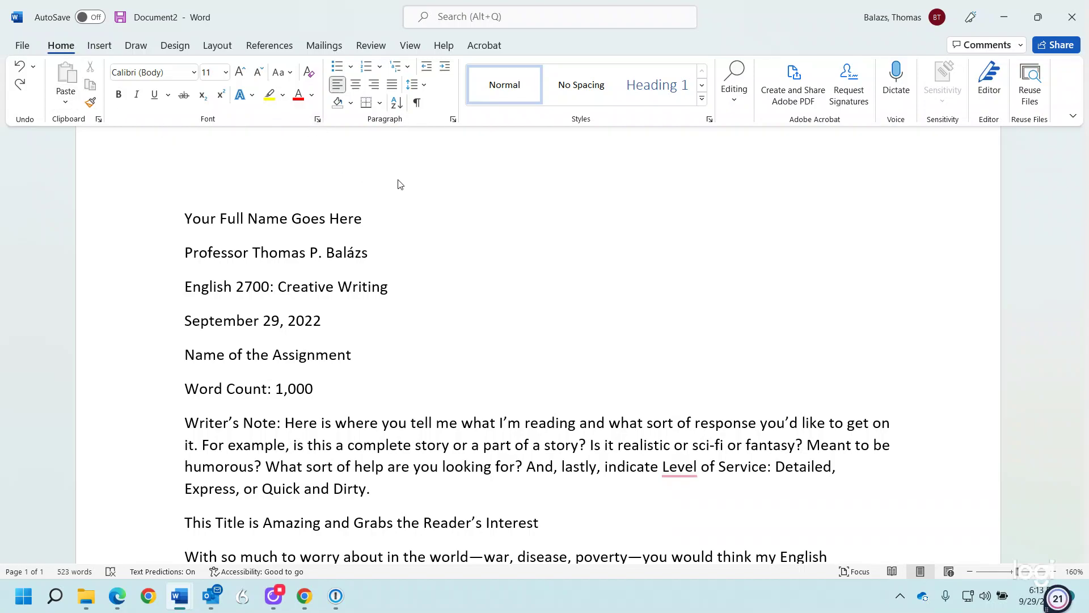
{"action": "left_click", "coordinate": [736, 101]}
{"action": "left_click", "coordinate": [747, 170]}
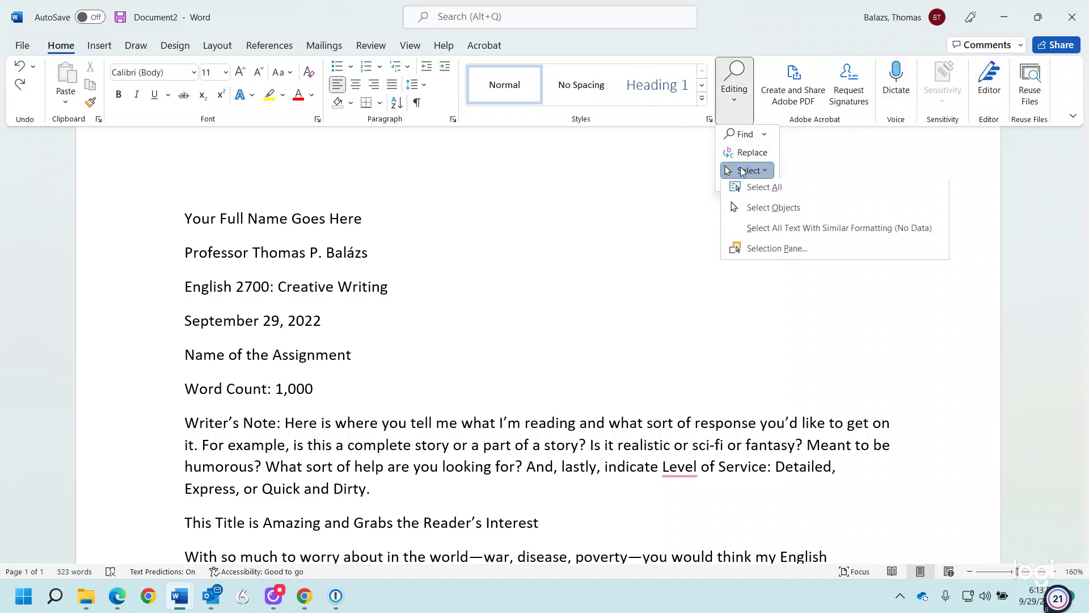
{"action": "left_click", "coordinate": [745, 191]}
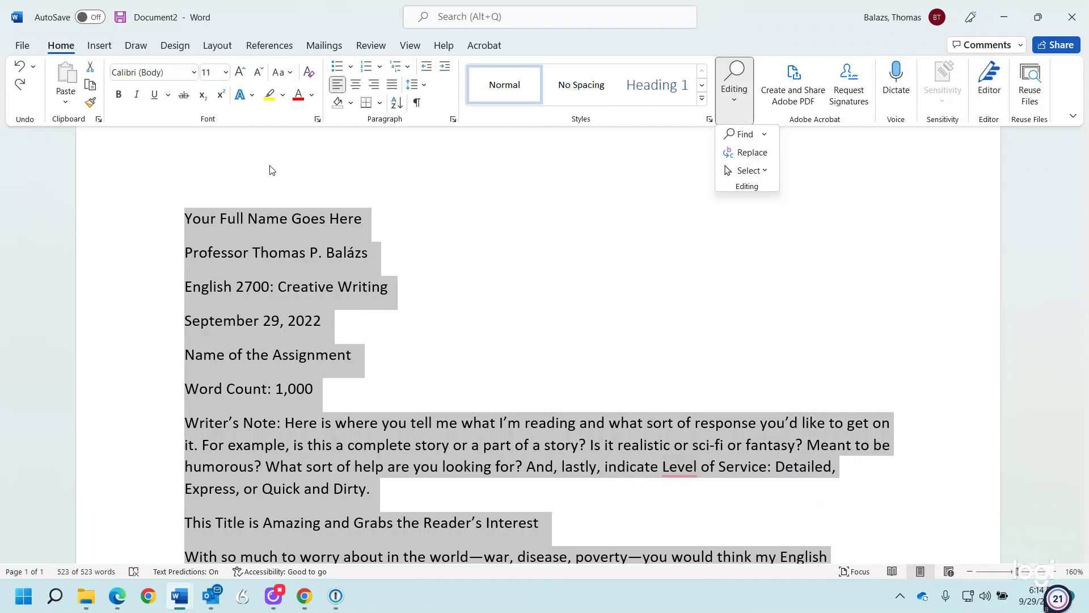
{"action": "left_click", "coordinate": [188, 73]}
{"action": "left_click", "coordinate": [192, 73]}
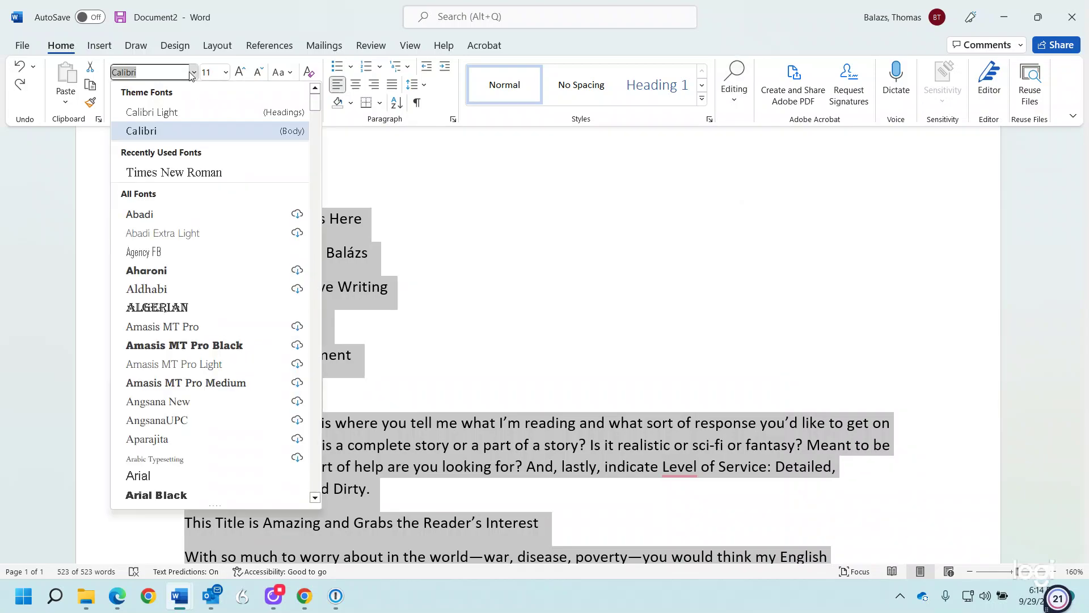
{"action": "left_click", "coordinate": [163, 173]}
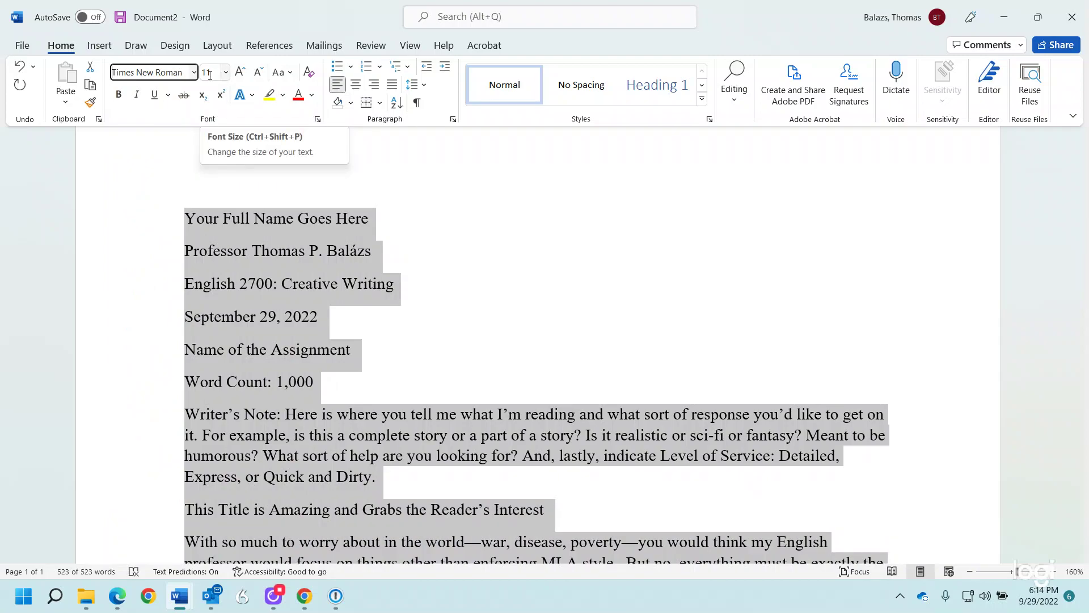
{"action": "left_click", "coordinate": [225, 73]}
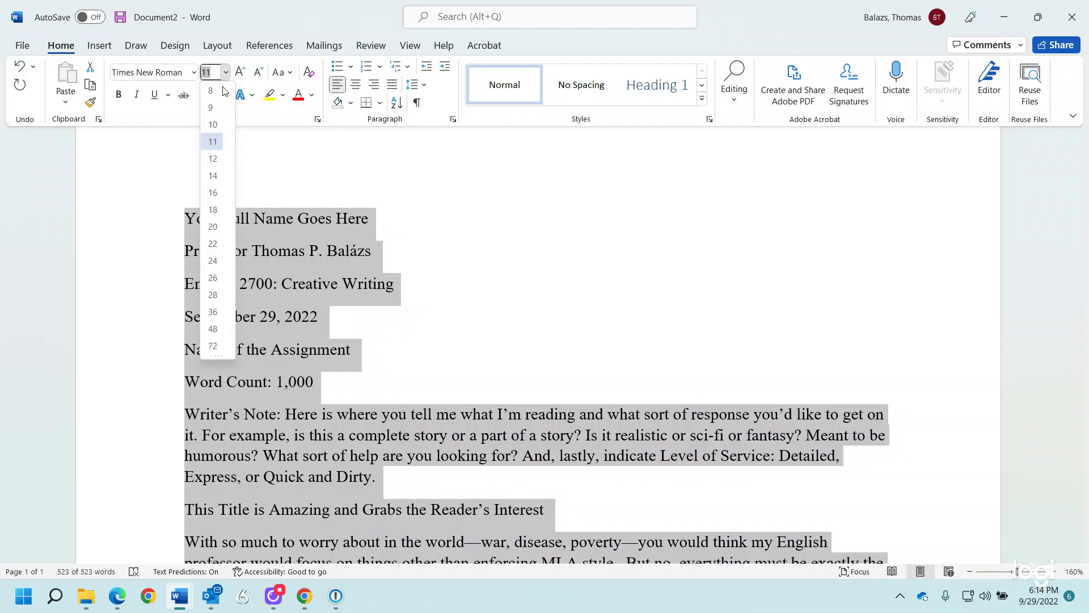
{"action": "left_click", "coordinate": [212, 158]}
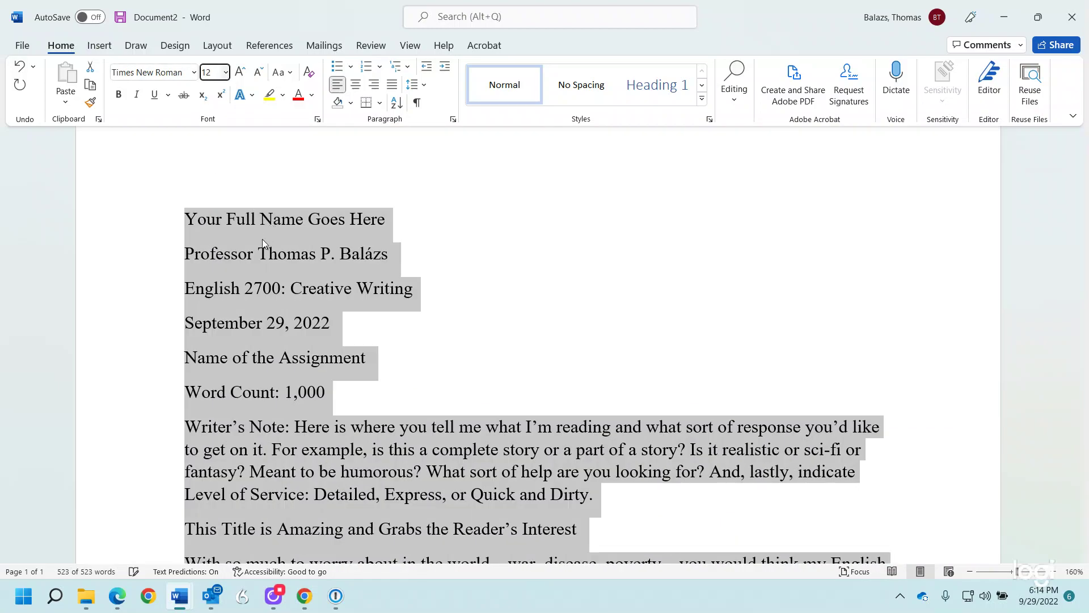
{"action": "scroll", "coordinate": [257, 254], "scroll_direction": "down", "scroll_amount": 2}
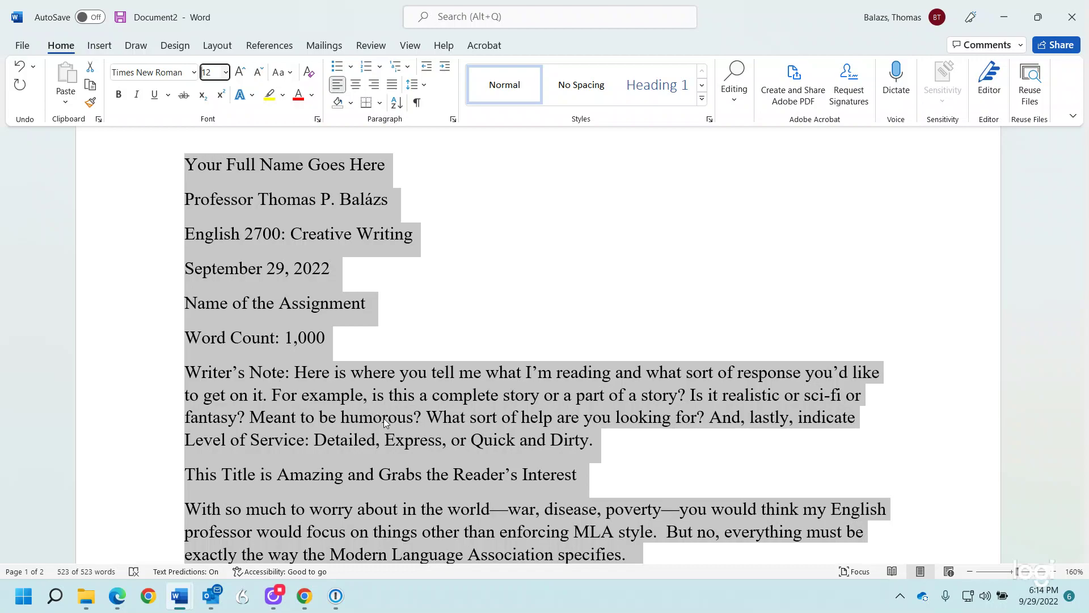
{"action": "scroll", "coordinate": [383, 417], "scroll_direction": "down", "scroll_amount": 2}
{"action": "scroll", "coordinate": [384, 418], "scroll_direction": "up", "scroll_amount": 1}
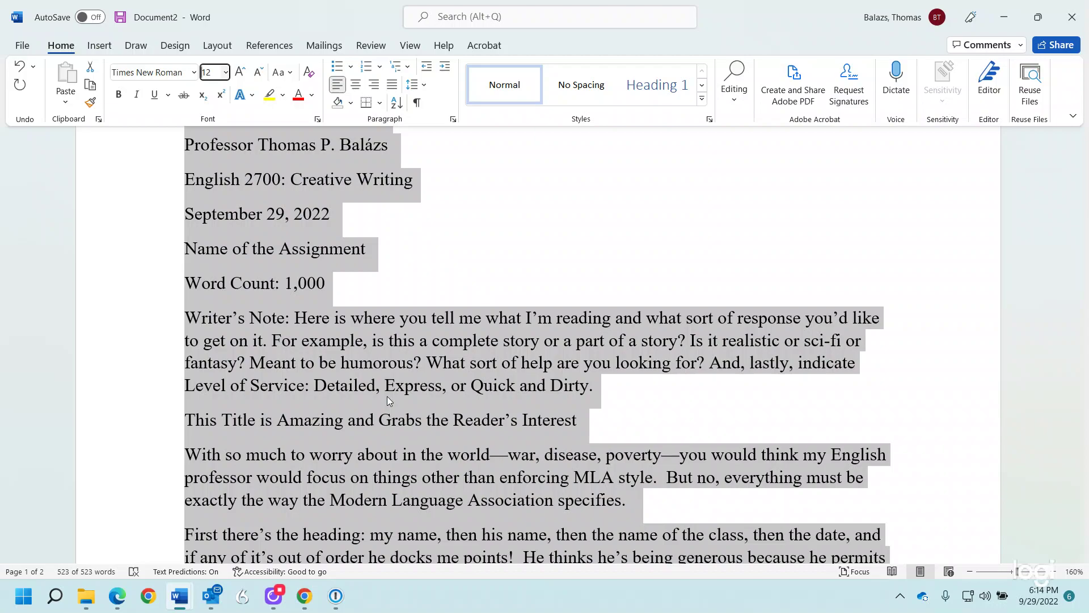
{"action": "scroll", "coordinate": [386, 386], "scroll_direction": "down", "scroll_amount": 2}
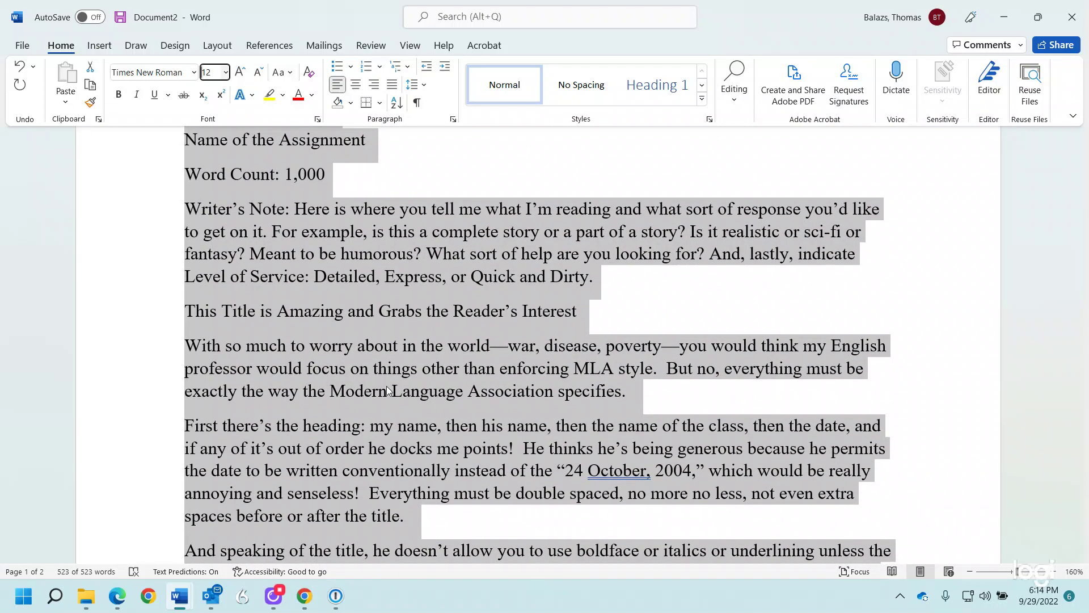
{"action": "scroll", "coordinate": [388, 390], "scroll_direction": "up", "scroll_amount": 3}
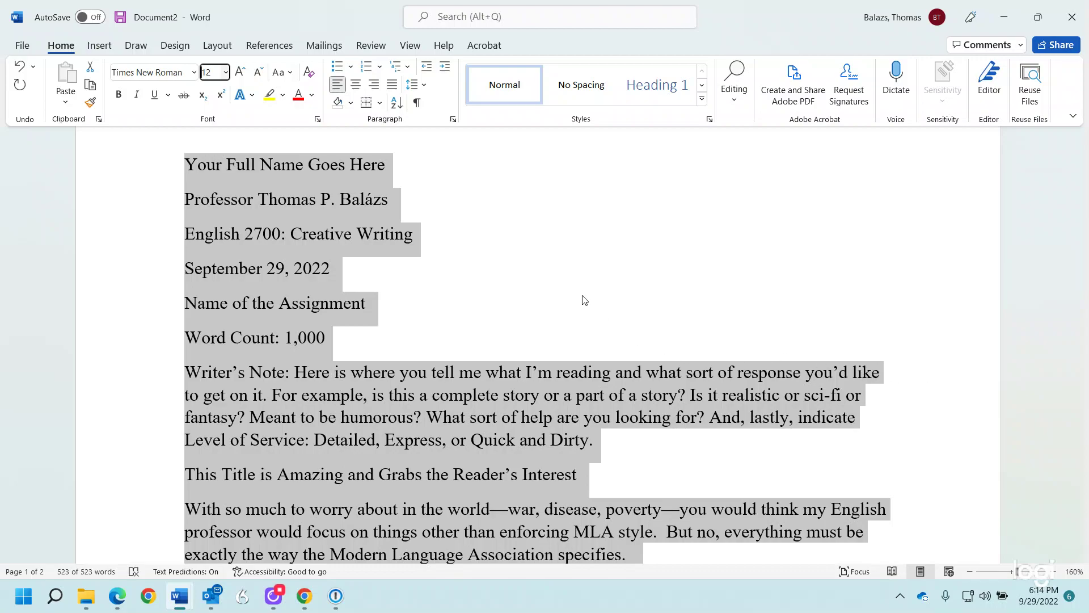
- Set the selected text's line spacing to Double and make it the default for all documents based on the Normal template
{"action": "right_click", "coordinate": [304, 235]}
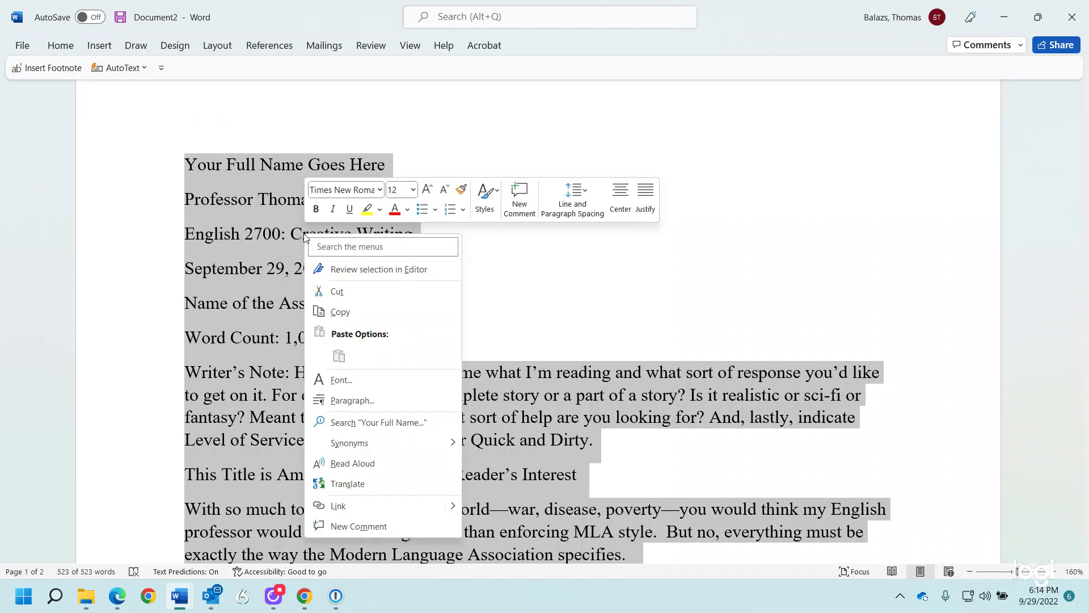
{"action": "left_click", "coordinate": [348, 401]}
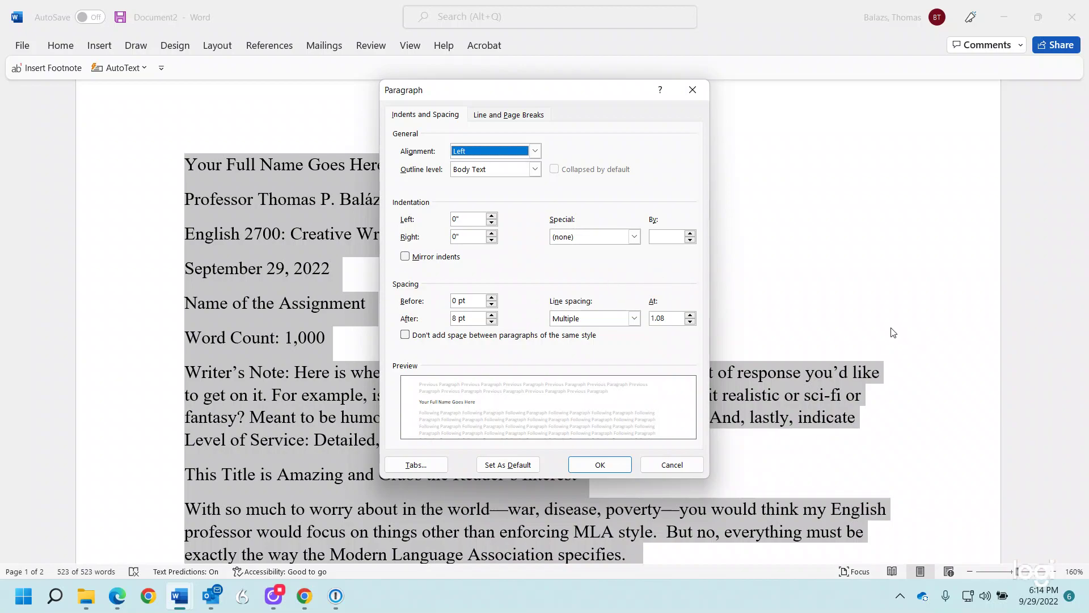
{"action": "left_click", "coordinate": [634, 319]}
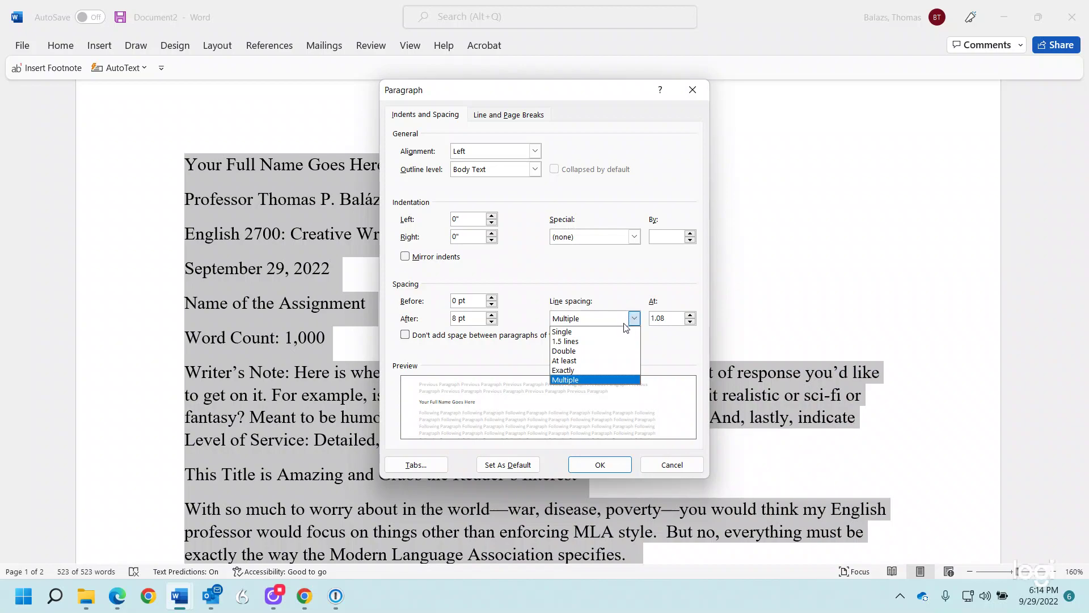
{"action": "left_click", "coordinate": [603, 352]}
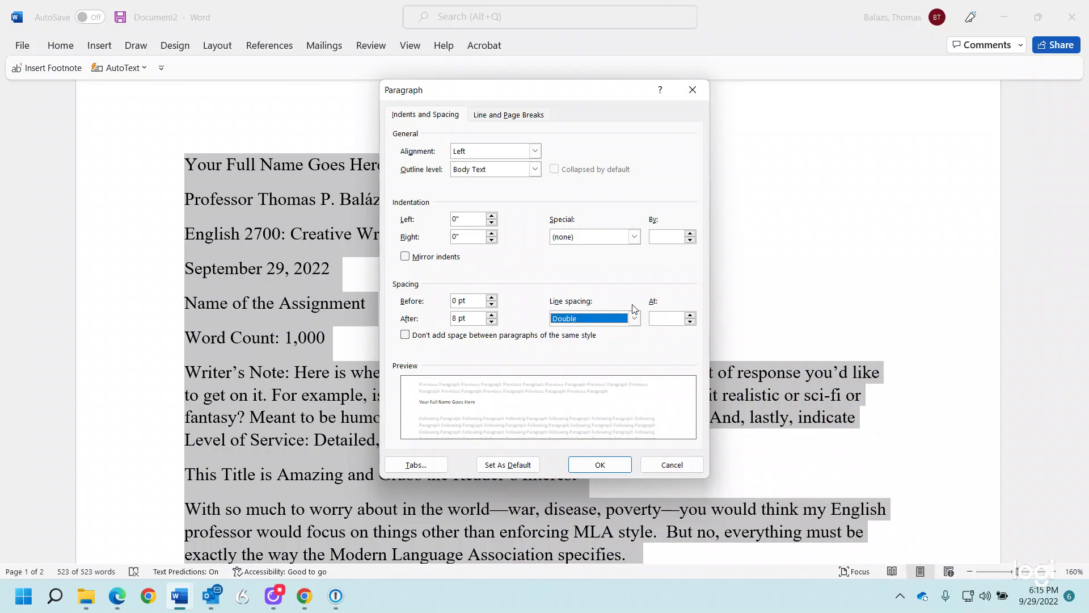
{"action": "left_click", "coordinate": [499, 469]}
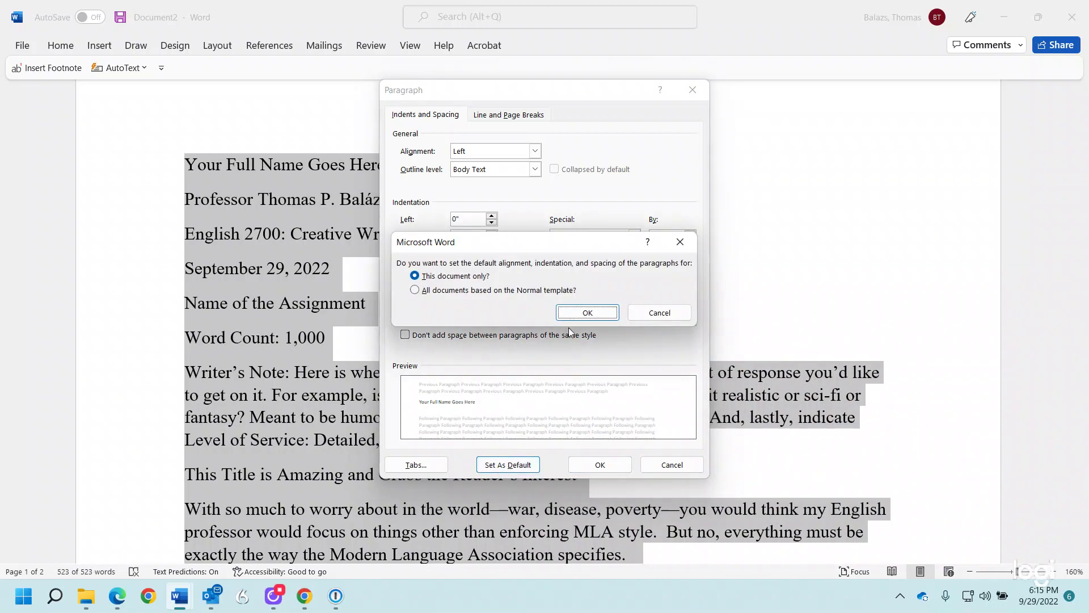
{"action": "left_click", "coordinate": [430, 294]}
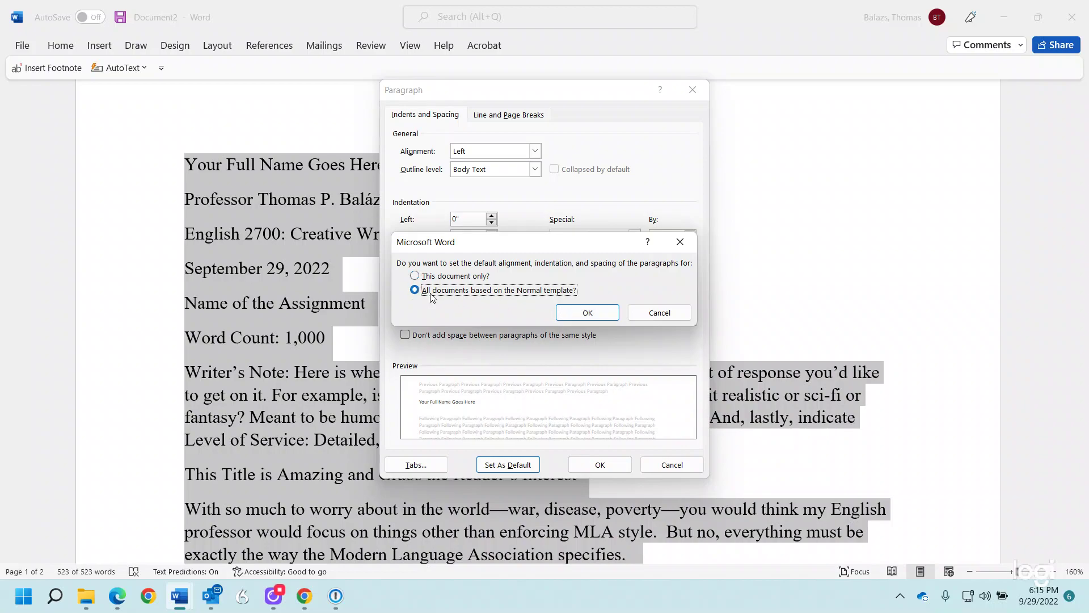
{"action": "left_click", "coordinate": [580, 315]}
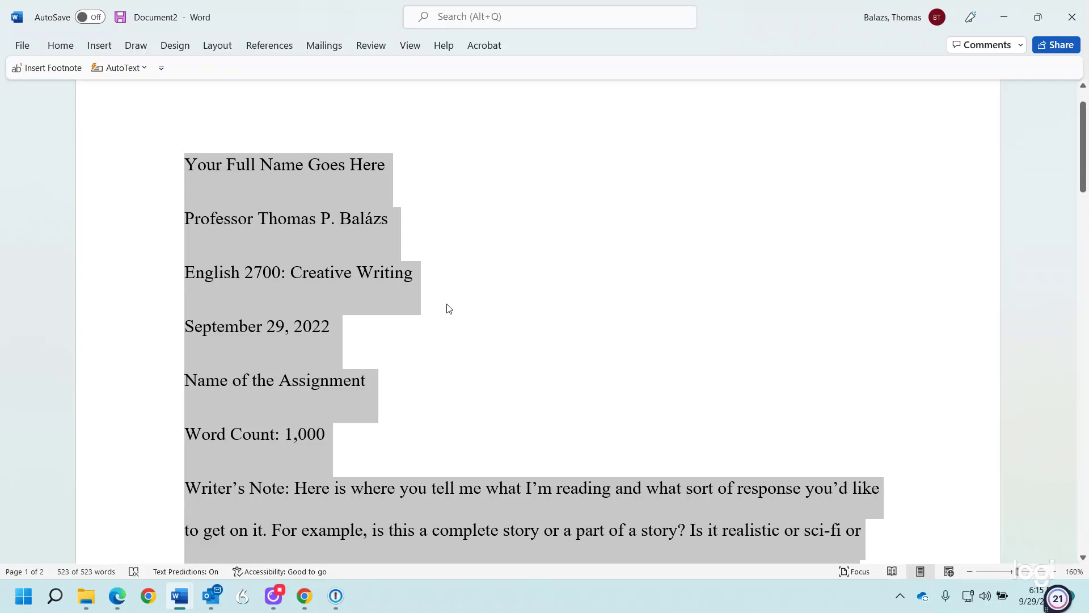
- Examine the spacing between the heading lines and body paragraphs of the double-spaced document
{"action": "scroll", "coordinate": [448, 308], "scroll_direction": "down", "scroll_amount": 2}
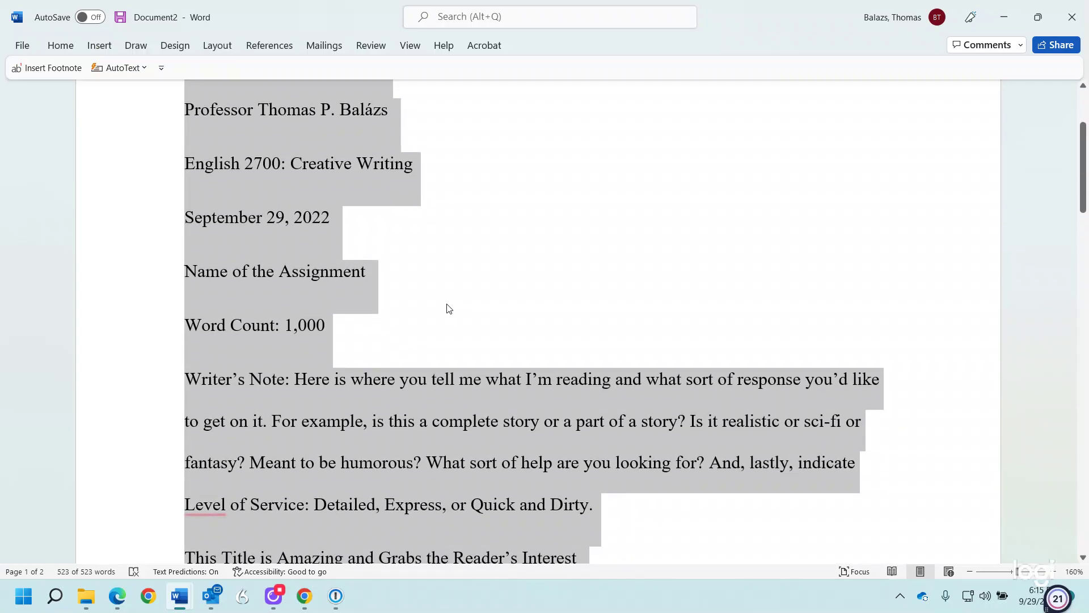
{"action": "scroll", "coordinate": [447, 306], "scroll_direction": "down", "scroll_amount": 5}
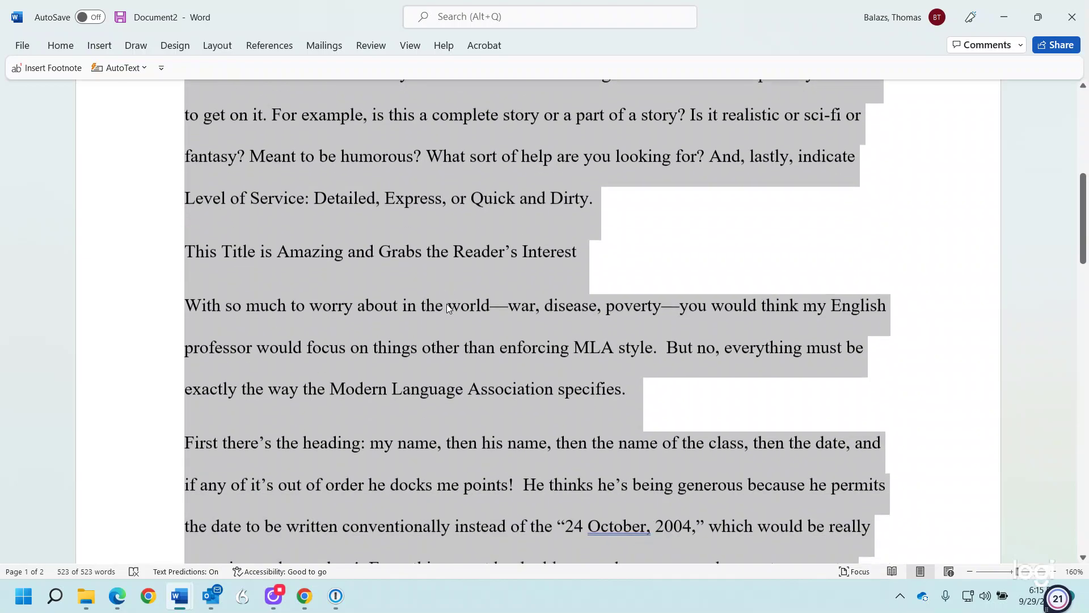
{"action": "scroll", "coordinate": [447, 304], "scroll_direction": "up", "scroll_amount": 7}
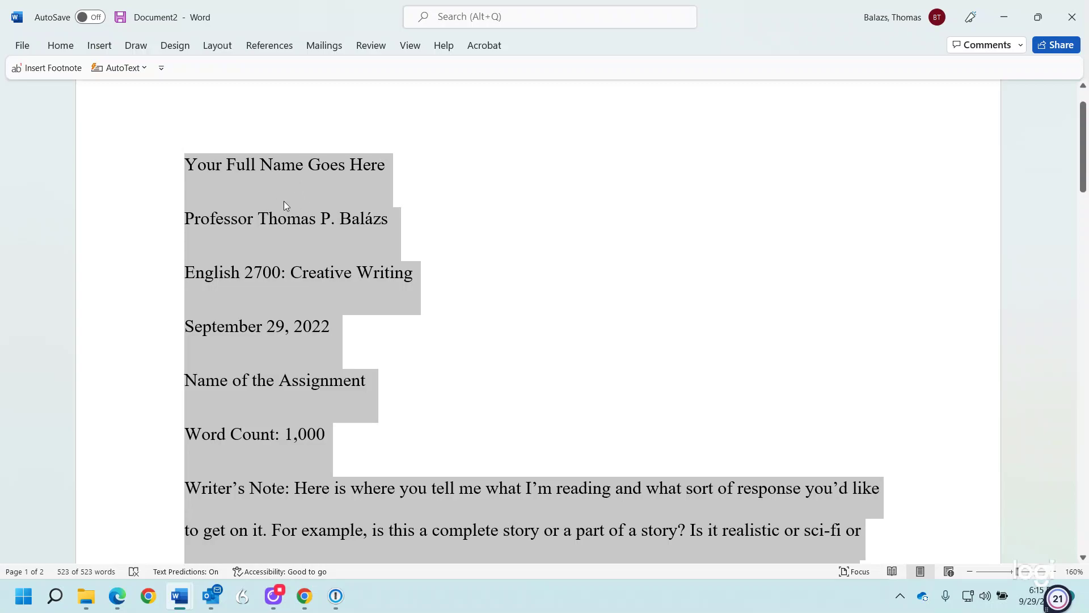
{"action": "scroll", "coordinate": [285, 202], "scroll_direction": "down", "scroll_amount": 2}
{"action": "scroll", "coordinate": [284, 201], "scroll_direction": "up", "scroll_amount": 1}
{"action": "scroll", "coordinate": [284, 201], "scroll_direction": "down", "scroll_amount": 1}
{"action": "scroll", "coordinate": [284, 201], "scroll_direction": "down", "scroll_amount": 1}
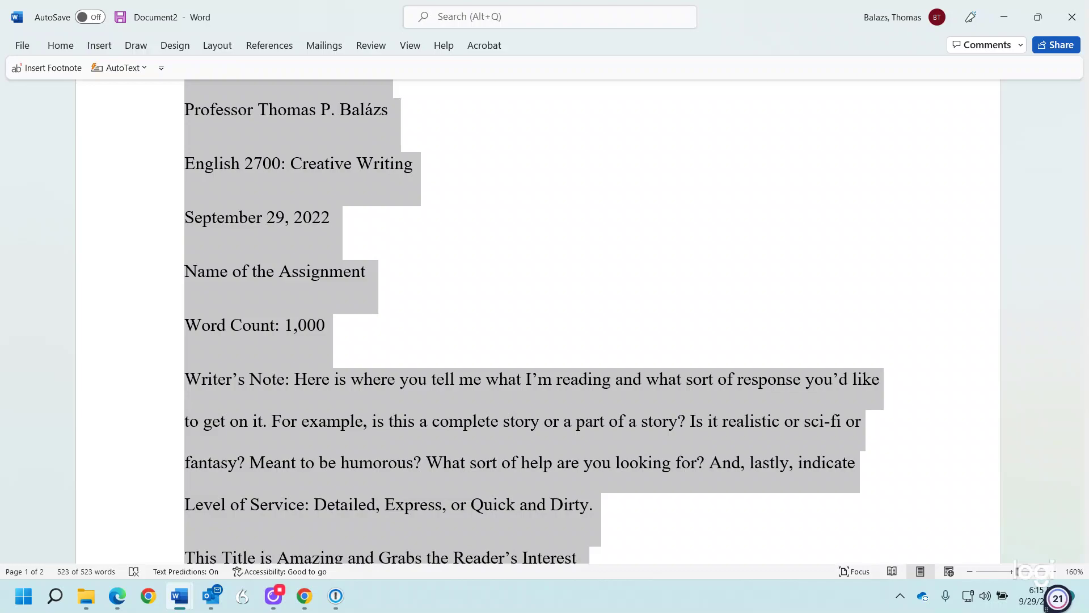
{"action": "key", "text": "alt+Tab"}
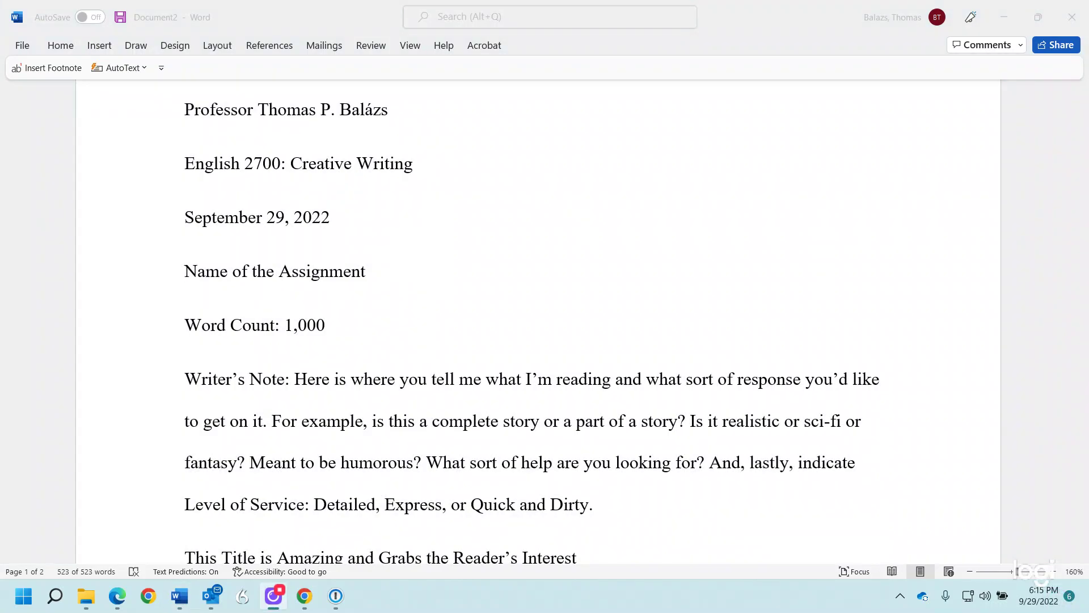
{"action": "key", "text": "alt+Tab"}
{"action": "scroll", "coordinate": [522, 261], "scroll_direction": "down", "scroll_amount": 3}
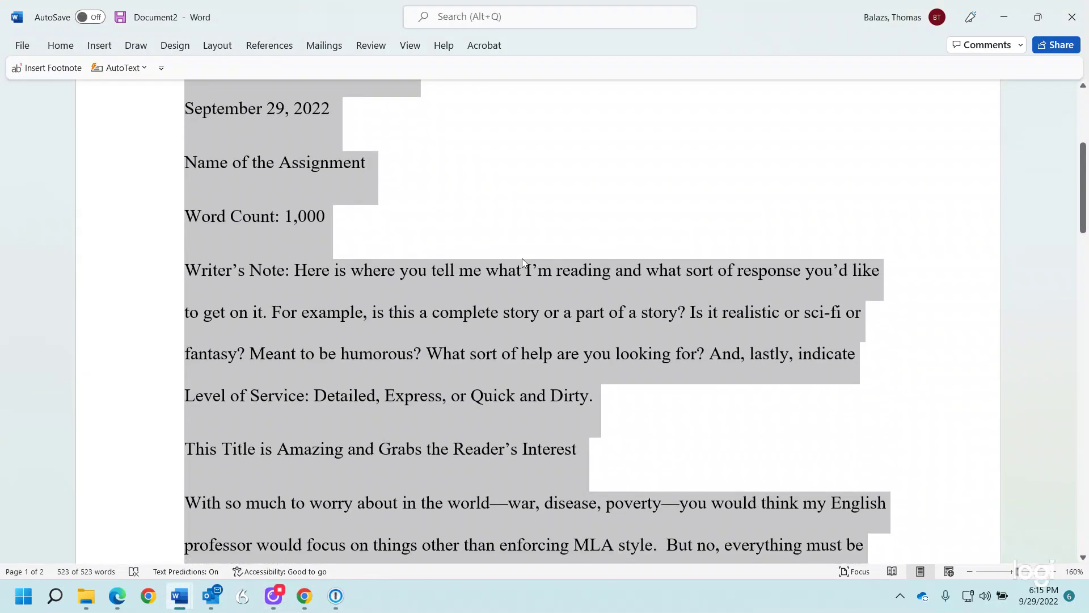
{"action": "scroll", "coordinate": [522, 258], "scroll_direction": "up", "scroll_amount": 5}
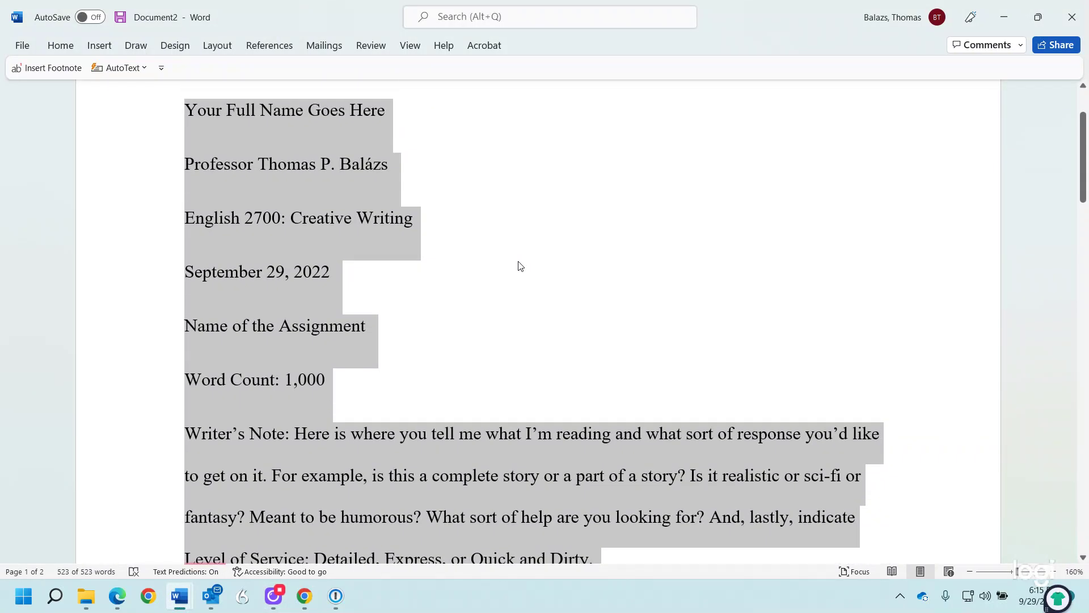
{"action": "scroll", "coordinate": [504, 269], "scroll_direction": "up", "scroll_amount": 1}
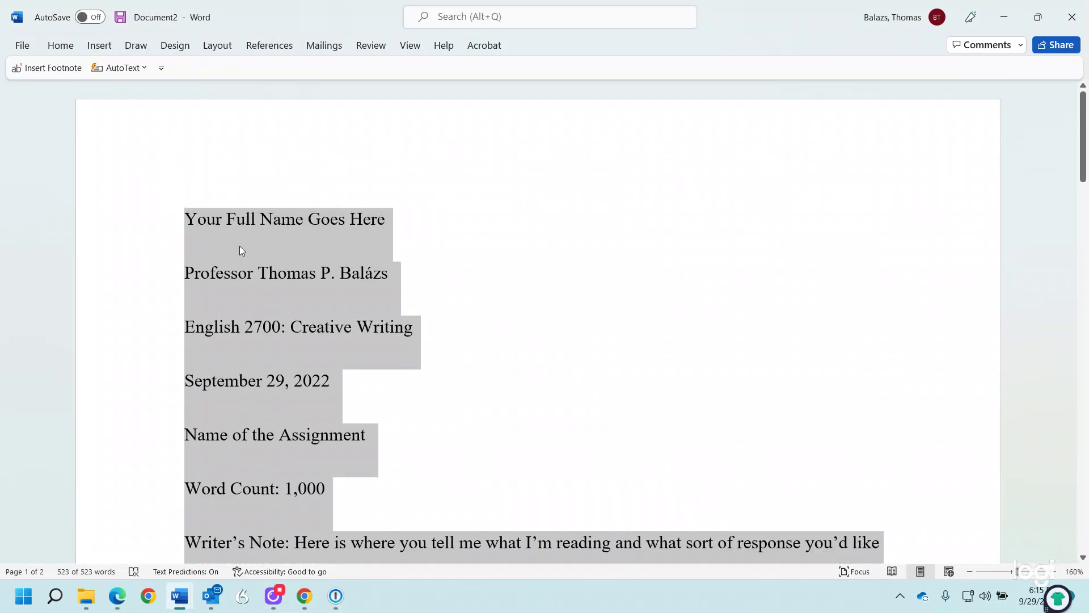
- Set the selected text's spacing after paragraphs to 0 pt and make it the default for all documents based on the Normal template
{"action": "left_click", "coordinate": [72, 48]}
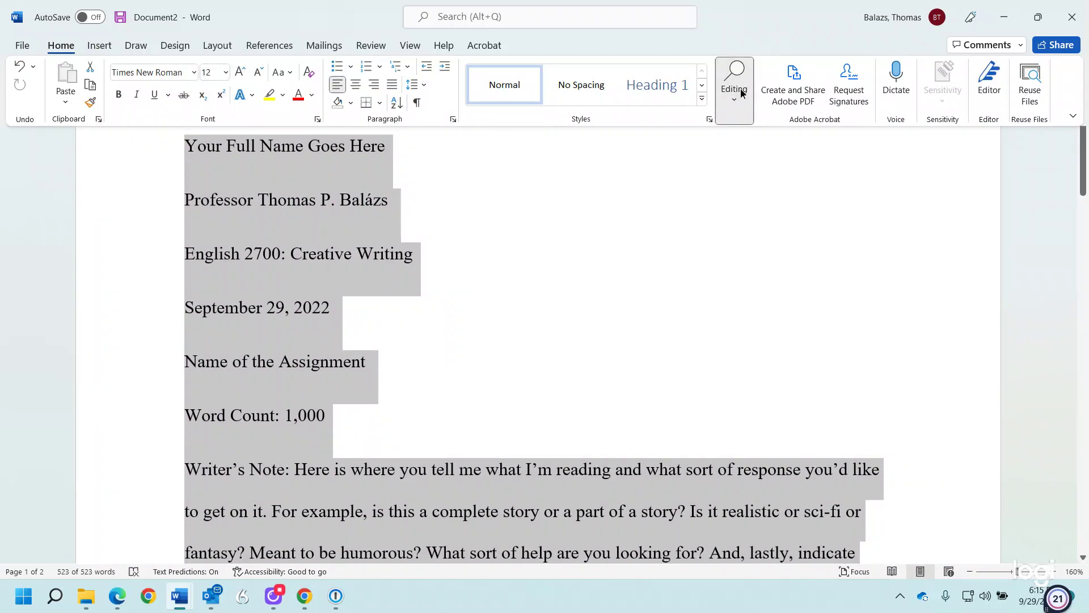
{"action": "left_click", "coordinate": [737, 91]}
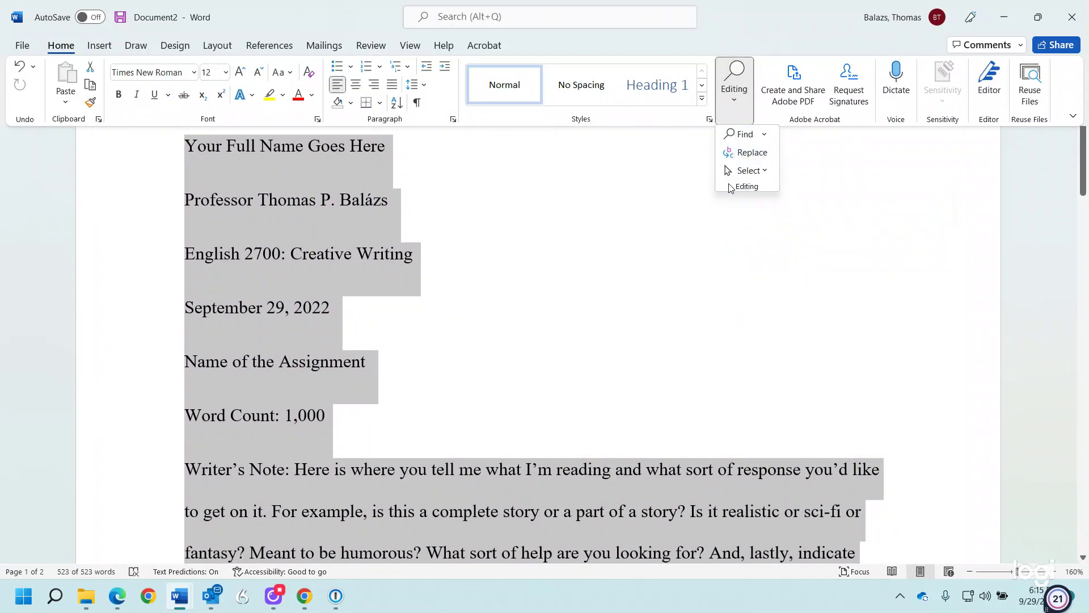
{"action": "right_click", "coordinate": [244, 197]}
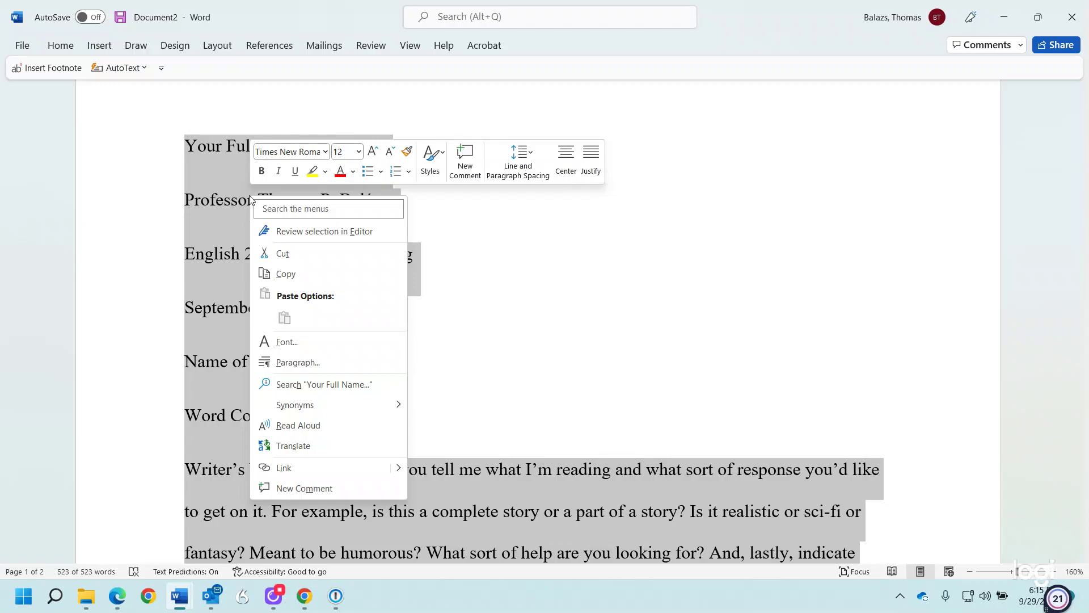
{"action": "left_click", "coordinate": [290, 363]}
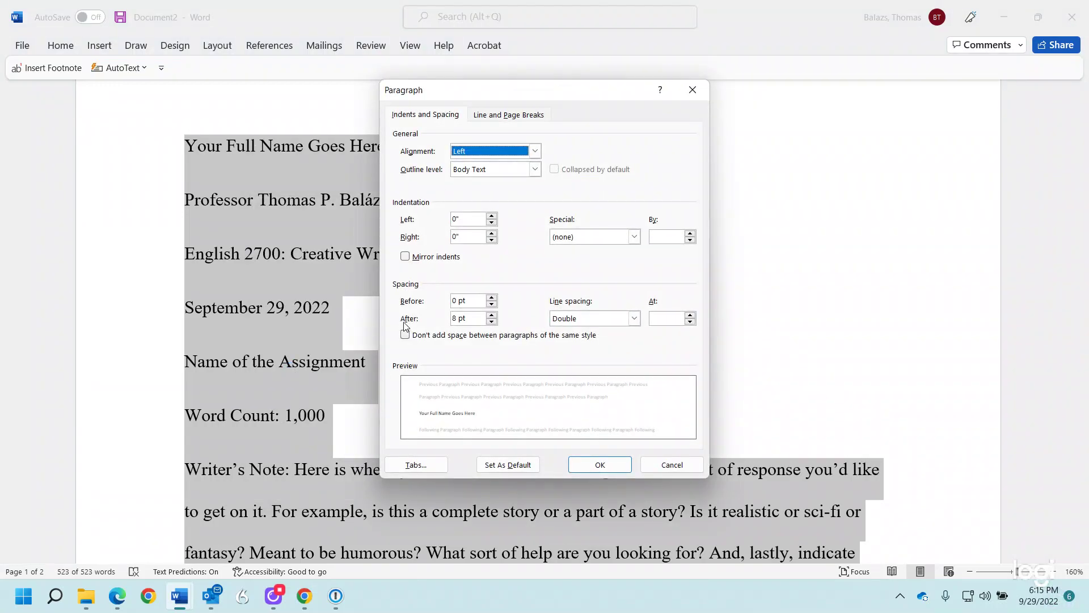
{"action": "left_click", "coordinate": [492, 321]}
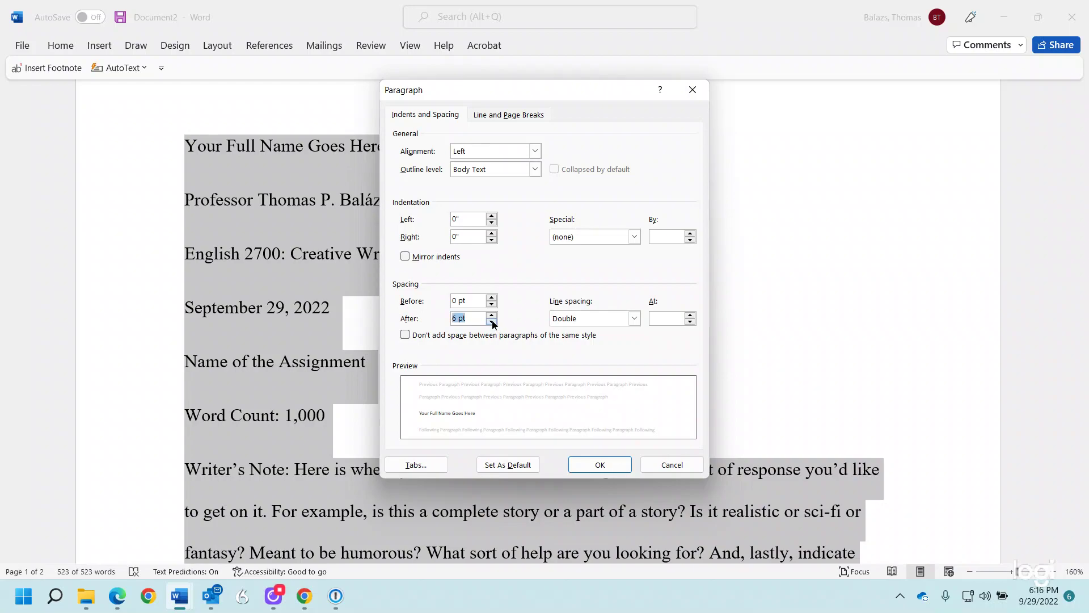
{"action": "left_click", "coordinate": [492, 321]}
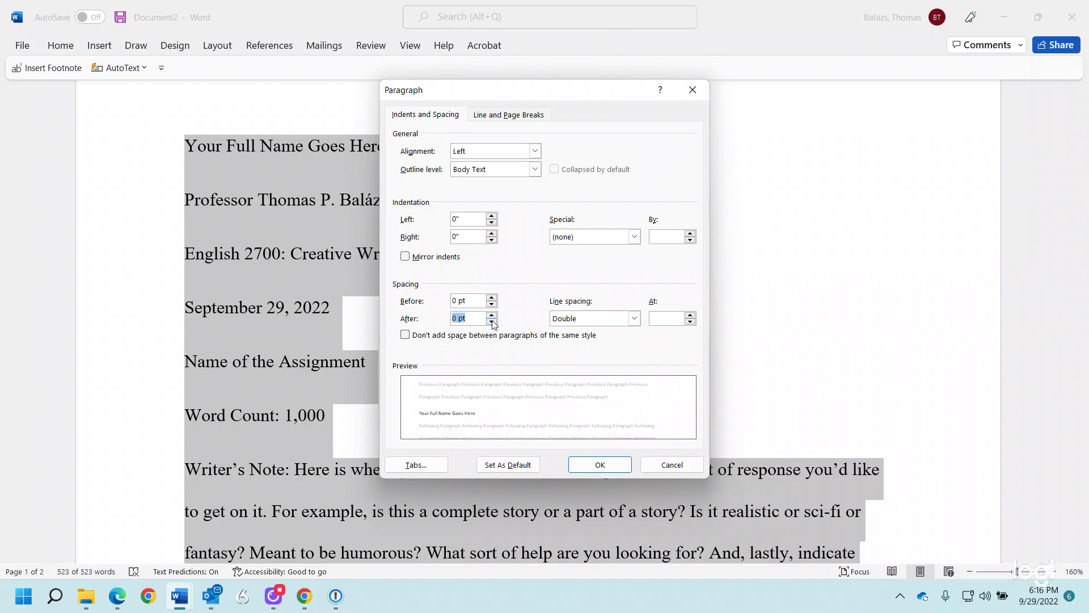
{"action": "left_click", "coordinate": [525, 469]}
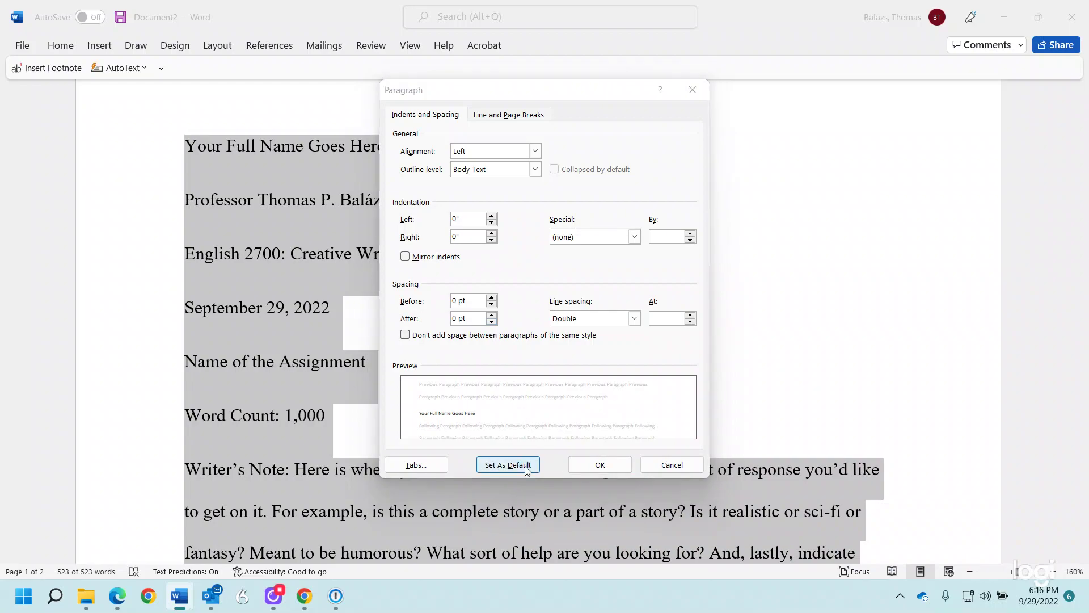
{"action": "left_click", "coordinate": [439, 290]}
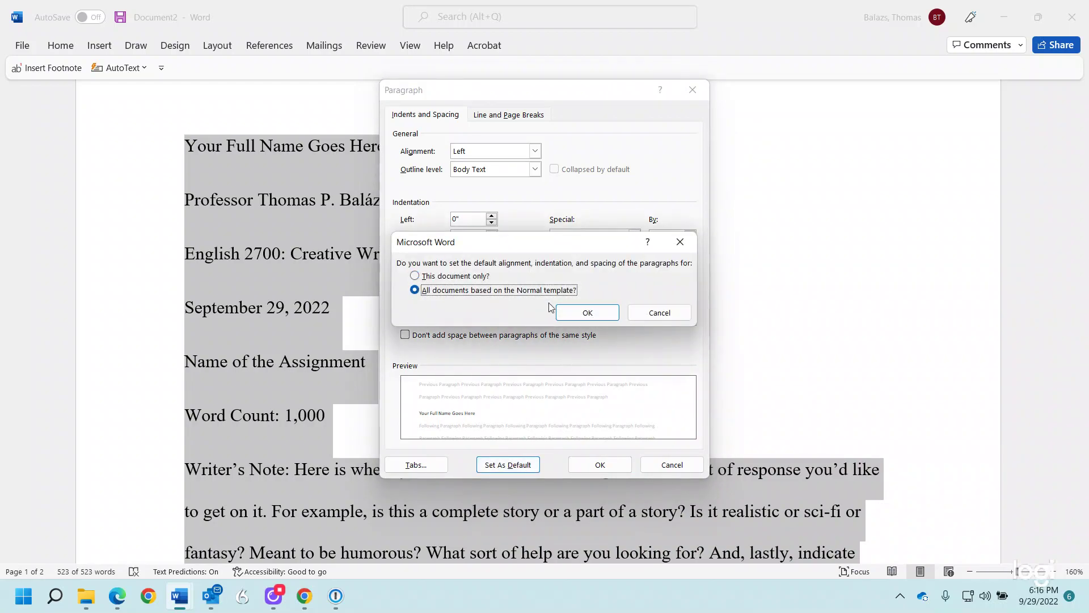
{"action": "left_click", "coordinate": [570, 312]}
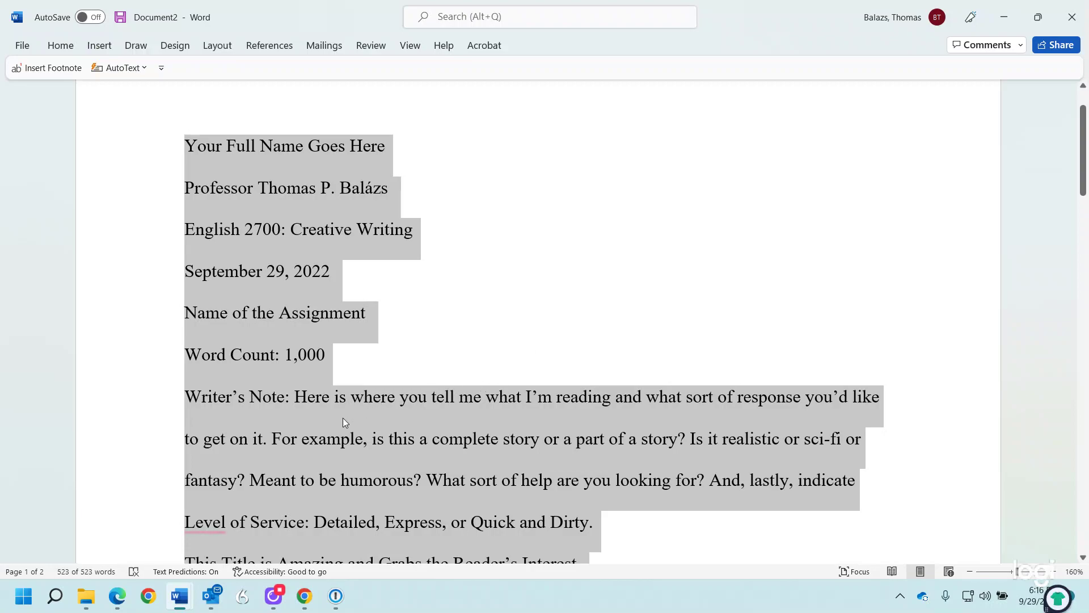
- Examine the spacing between the heading lines, writer's note, title and body paragraphs
{"action": "scroll", "coordinate": [341, 421], "scroll_direction": "down", "scroll_amount": 2}
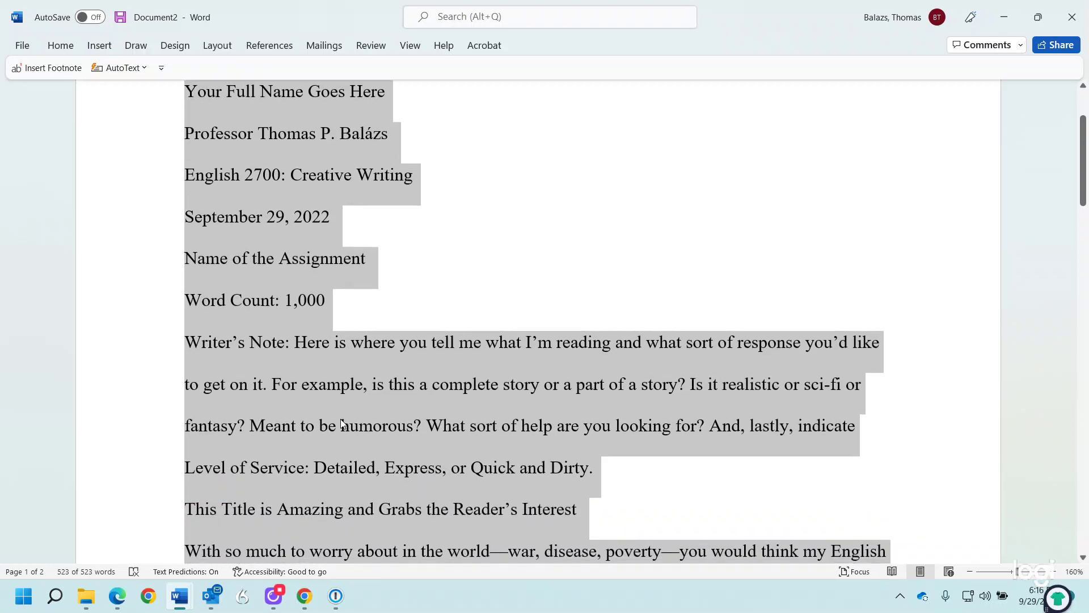
{"action": "scroll", "coordinate": [340, 419], "scroll_direction": "up", "scroll_amount": 2}
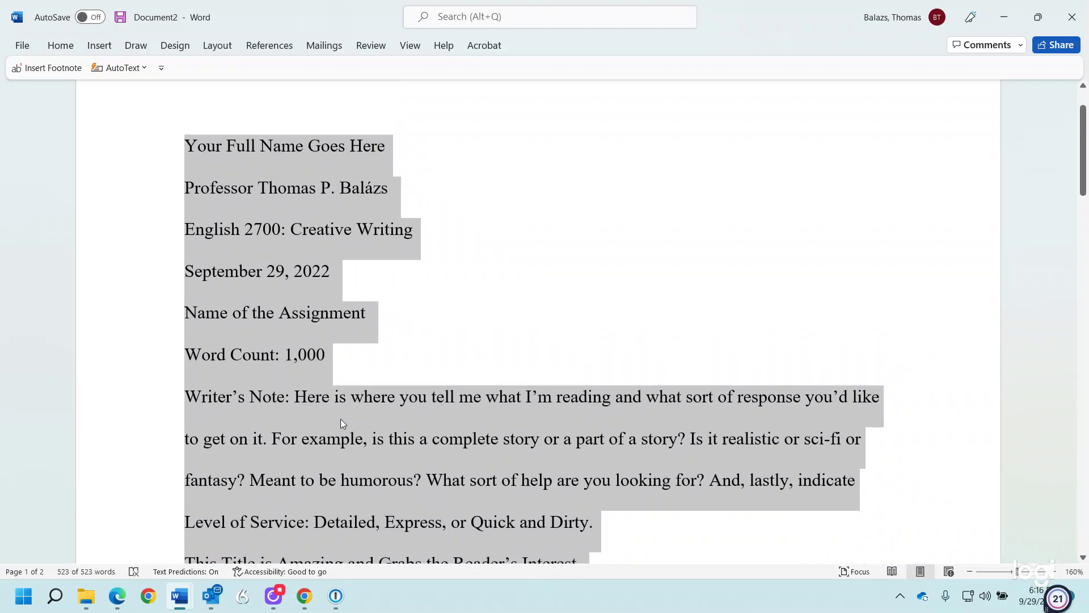
{"action": "scroll", "coordinate": [341, 419], "scroll_direction": "down", "scroll_amount": 2}
{"action": "scroll", "coordinate": [341, 420], "scroll_direction": "up", "scroll_amount": 2}
{"action": "scroll", "coordinate": [341, 419], "scroll_direction": "down", "scroll_amount": 5}
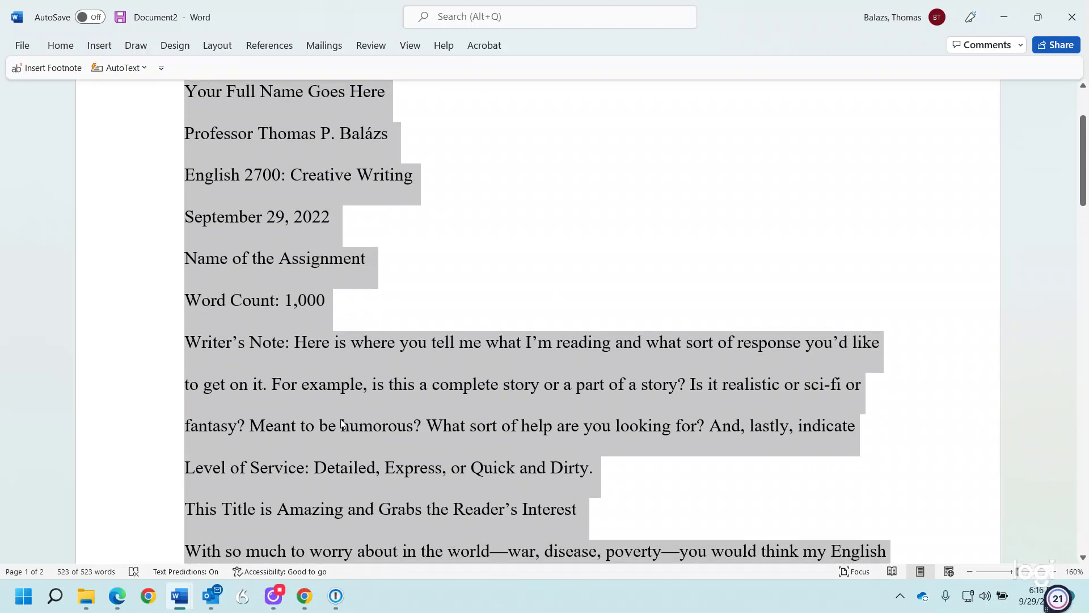
{"action": "scroll", "coordinate": [340, 419], "scroll_direction": "down", "scroll_amount": 1}
{"action": "scroll", "coordinate": [340, 419], "scroll_direction": "up", "scroll_amount": 1}
{"action": "scroll", "coordinate": [340, 418], "scroll_direction": "up", "scroll_amount": 4}
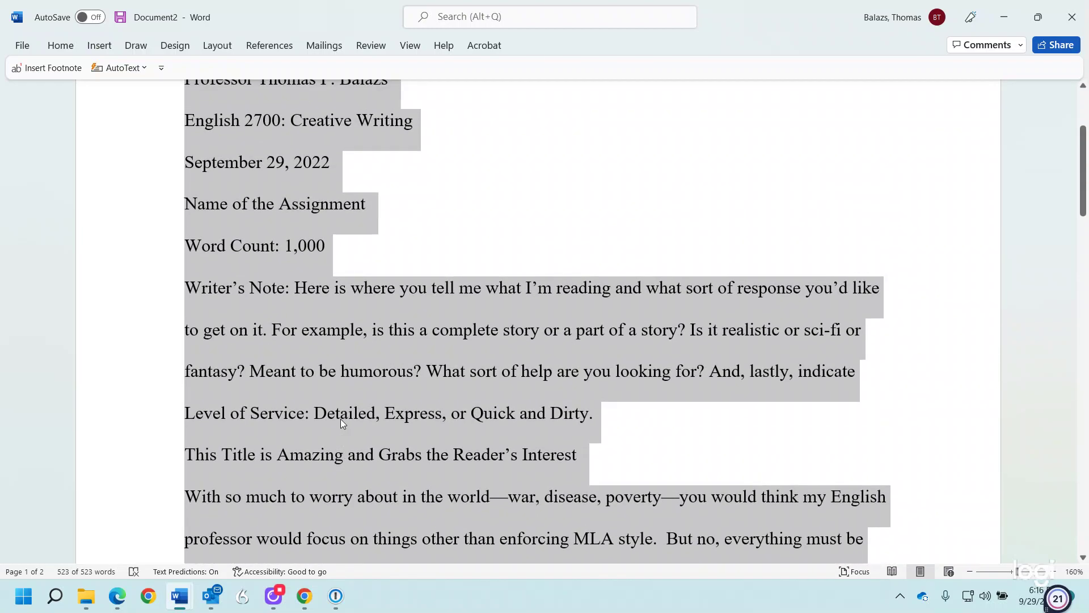
{"action": "scroll", "coordinate": [390, 386], "scroll_direction": "up", "scroll_amount": 1}
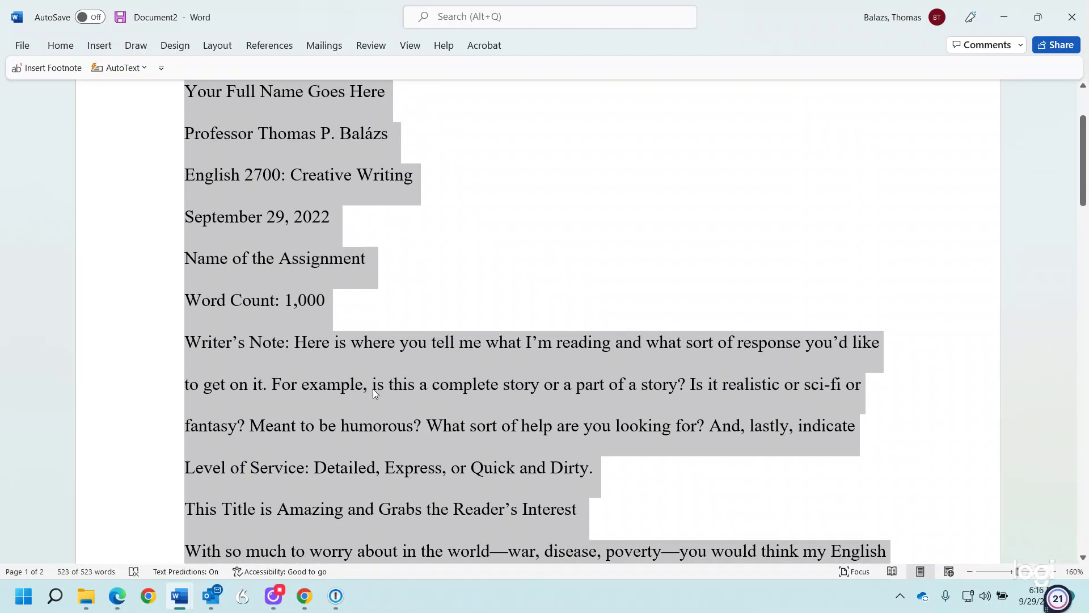
{"action": "scroll", "coordinate": [923, 486], "scroll_direction": "down", "scroll_amount": 3}
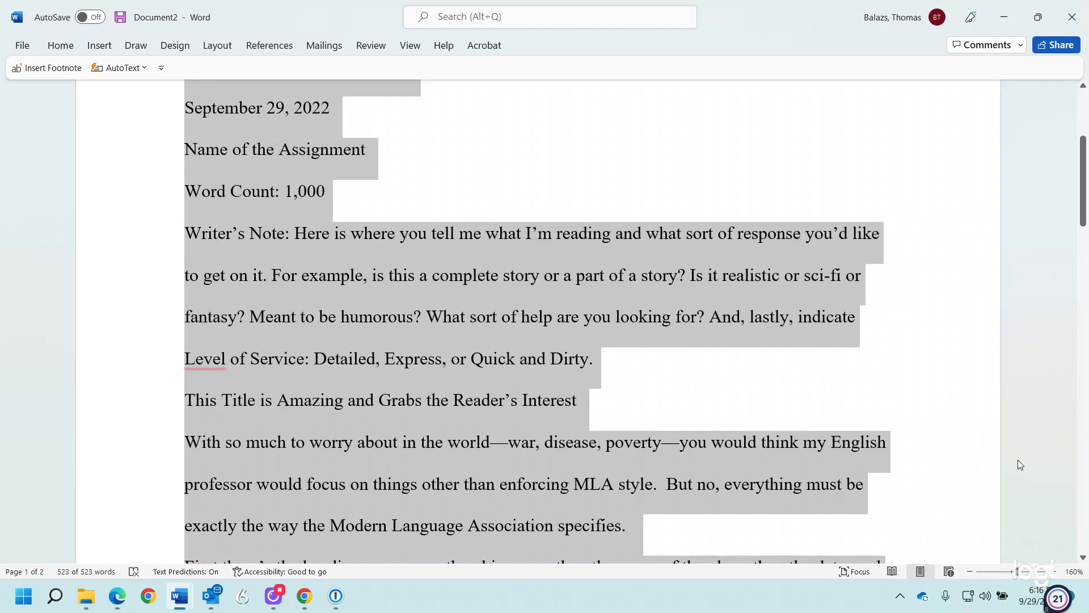
- Indent the first line of the body paragraph starting "With so much to worry" by one tab, and undo that indent
{"action": "left_click", "coordinate": [888, 471]}
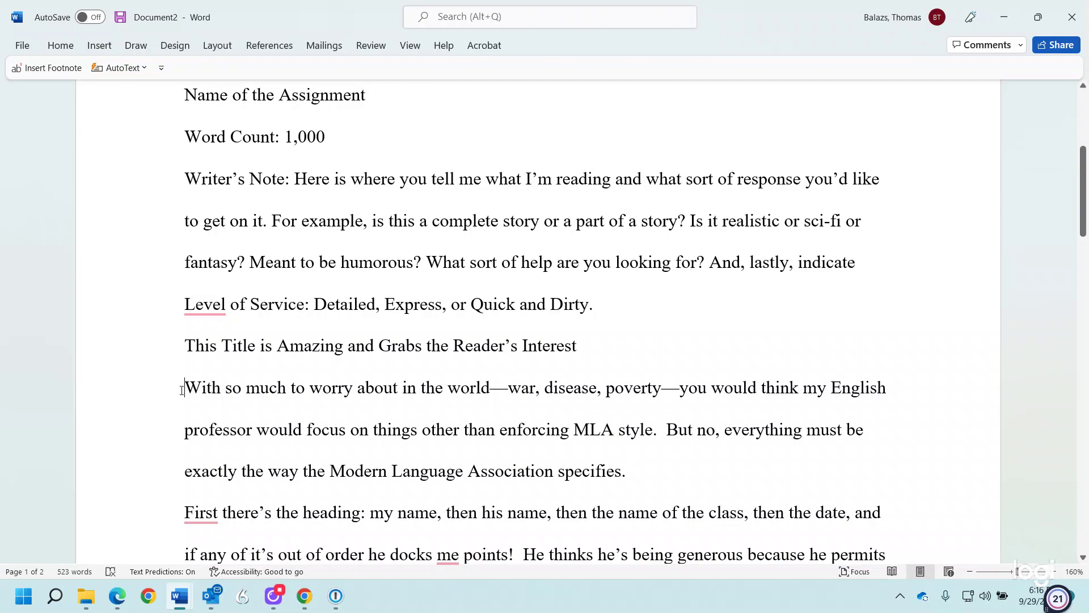
{"action": "key", "text": "Tab"}
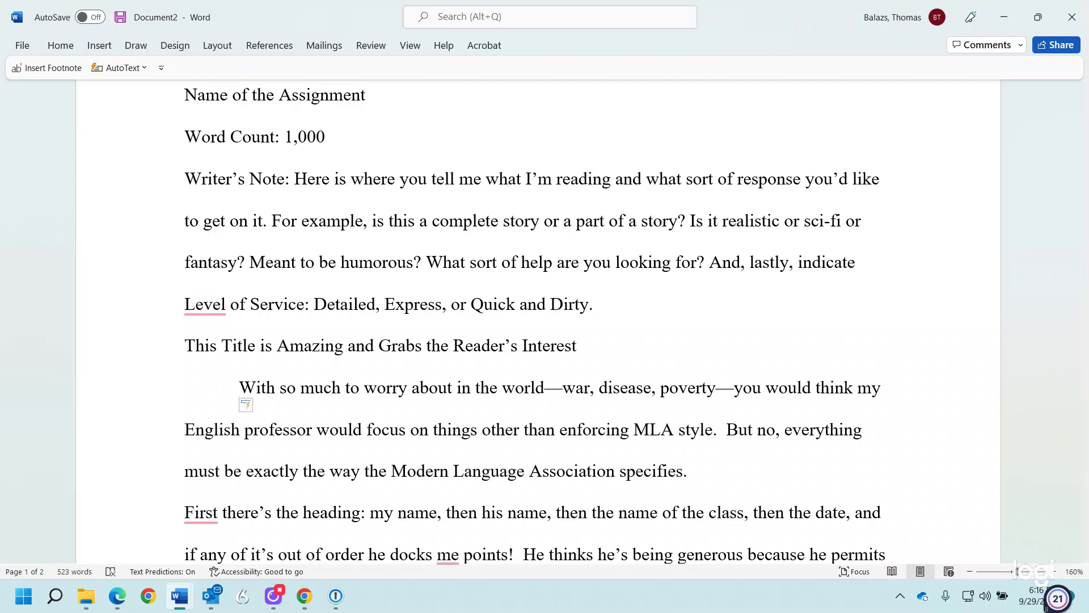
{"action": "left_click", "coordinate": [61, 45]}
{"action": "left_click", "coordinate": [20, 66]}
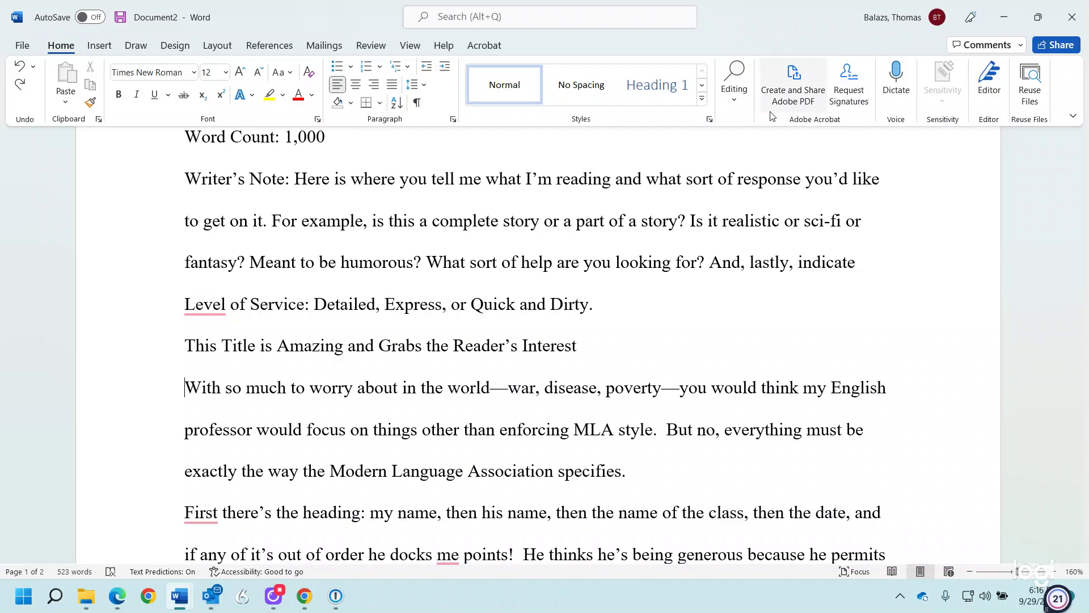
- Give the entire document a 0.5" first-line indent and make it the default for all documents based on the Normal template
{"action": "left_click", "coordinate": [737, 104]}
{"action": "left_click", "coordinate": [744, 173]}
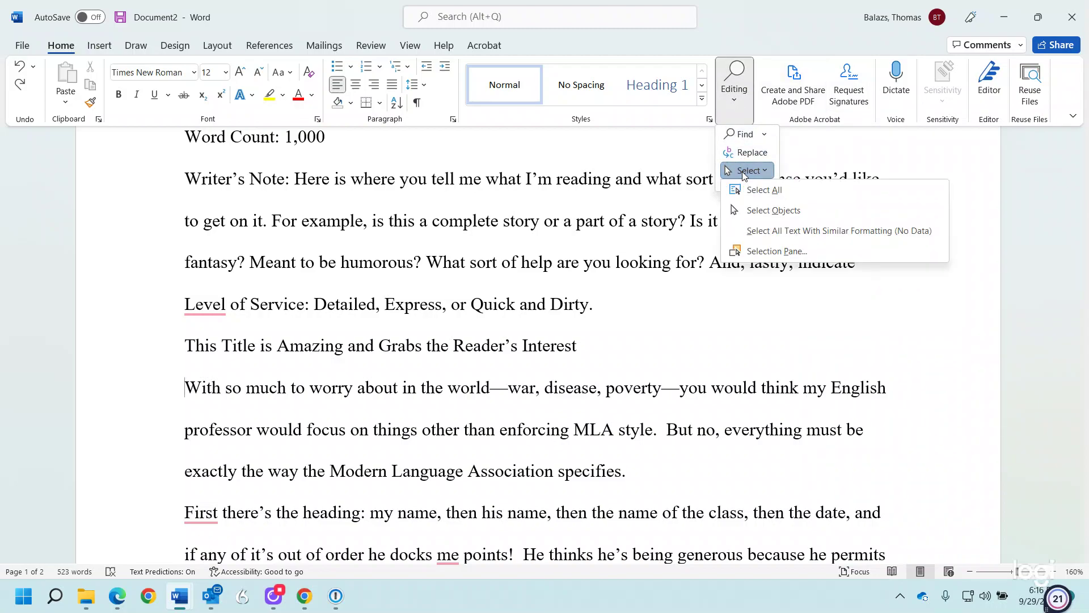
{"action": "left_click", "coordinate": [764, 190]}
{"action": "right_click", "coordinate": [314, 239]}
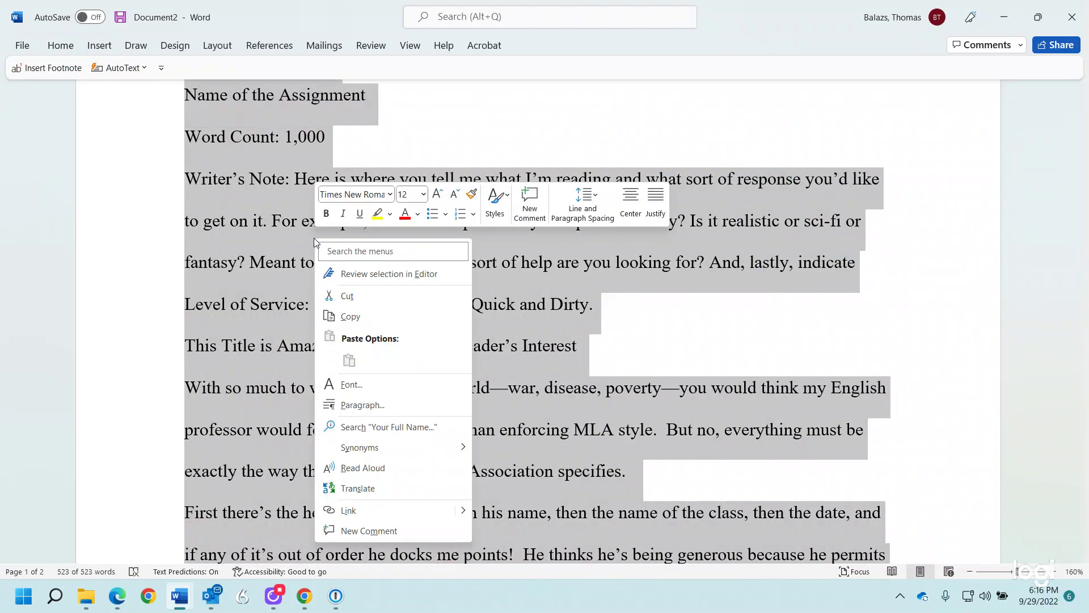
{"action": "left_click", "coordinate": [354, 405]}
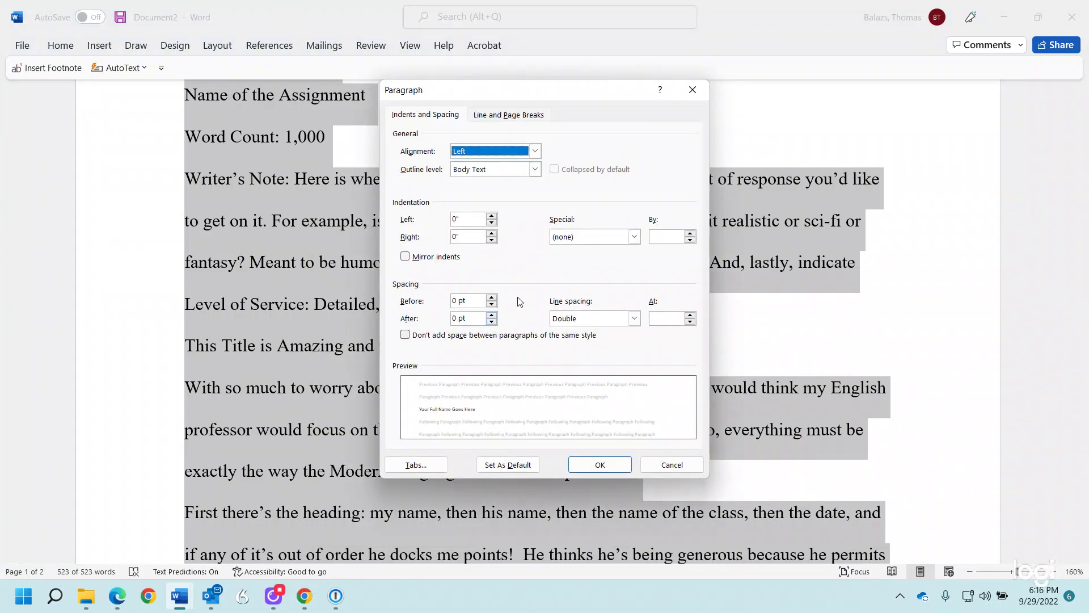
{"action": "left_click", "coordinate": [588, 240]}
{"action": "left_click", "coordinate": [588, 256]}
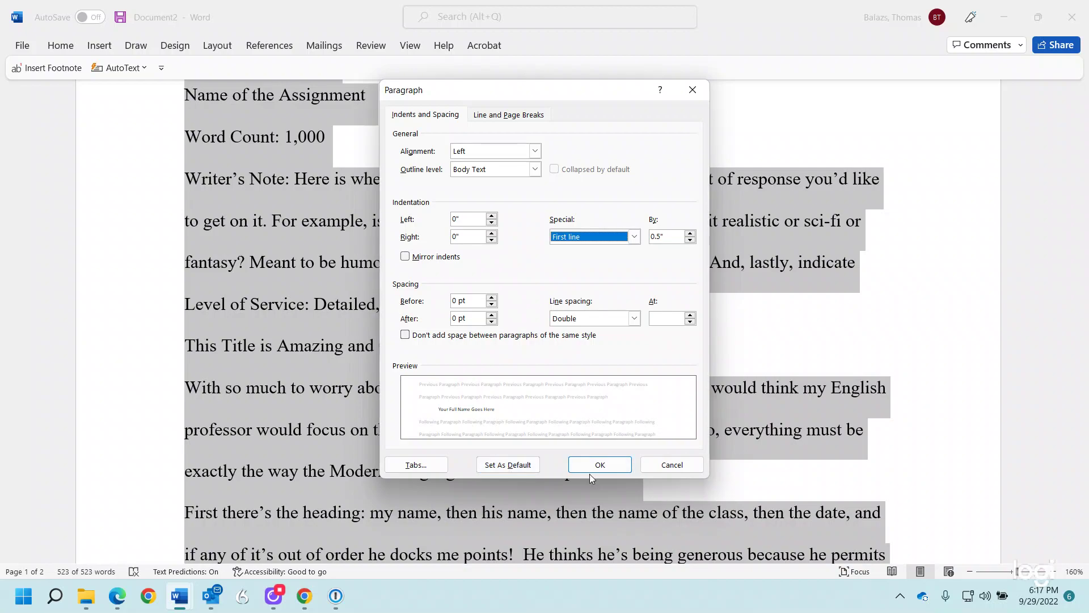
{"action": "left_click", "coordinate": [513, 467]}
{"action": "left_click", "coordinate": [430, 291]}
{"action": "left_click", "coordinate": [591, 310]}
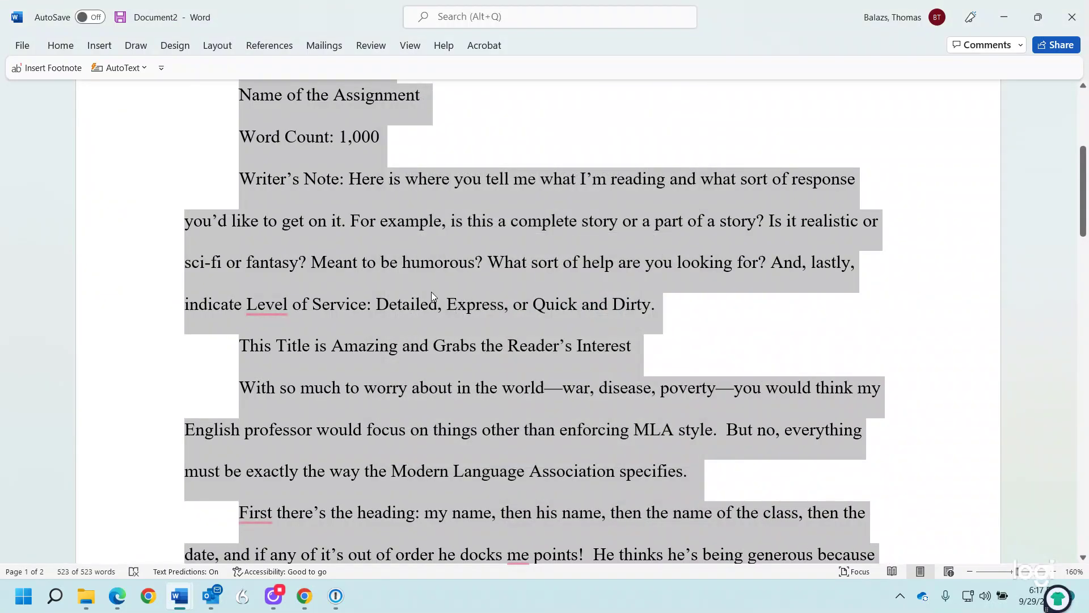
- Center the title line "This Title is Amazing and Grabs the Reader's Interest"
{"action": "scroll", "coordinate": [431, 291], "scroll_direction": "up", "scroll_amount": 3}
{"action": "scroll", "coordinate": [431, 292], "scroll_direction": "down", "scroll_amount": 4}
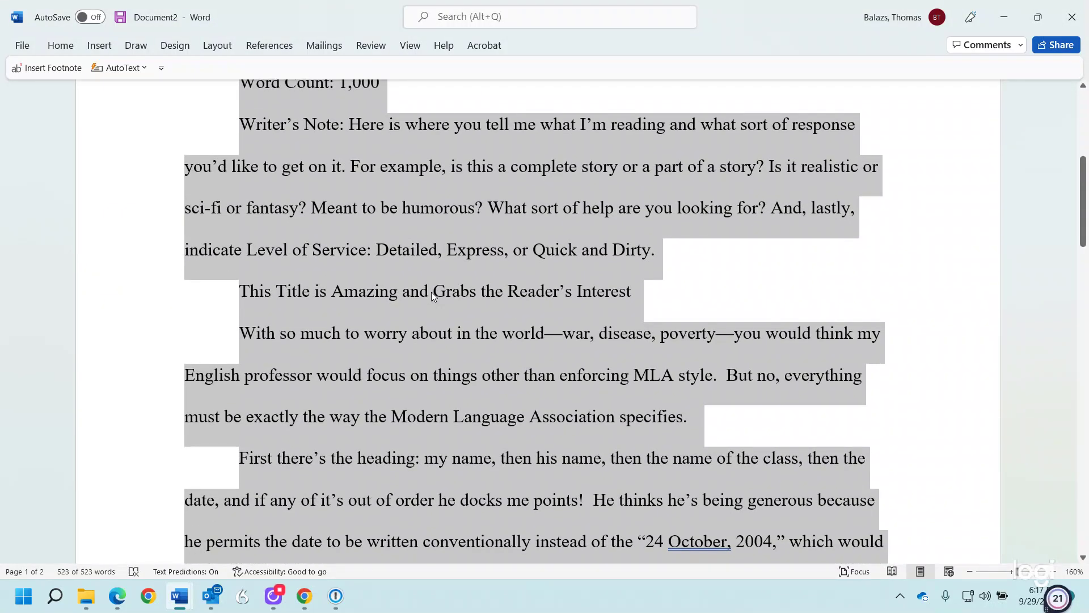
{"action": "scroll", "coordinate": [431, 291], "scroll_direction": "down", "scroll_amount": 2}
{"action": "scroll", "coordinate": [404, 321], "scroll_direction": "up", "scroll_amount": 3}
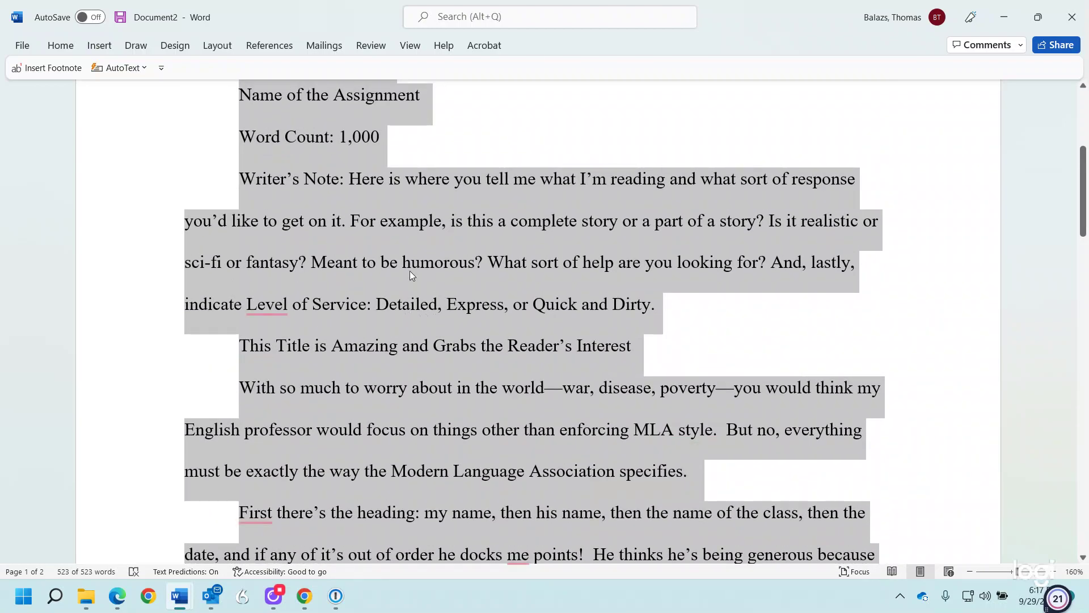
{"action": "scroll", "coordinate": [409, 271], "scroll_direction": "up", "scroll_amount": 3}
{"action": "scroll", "coordinate": [409, 273], "scroll_direction": "down", "scroll_amount": 2}
{"action": "left_click", "coordinate": [406, 276]}
{"action": "left_click_drag", "start_coordinate": [629, 403], "coordinate": [239, 397]}
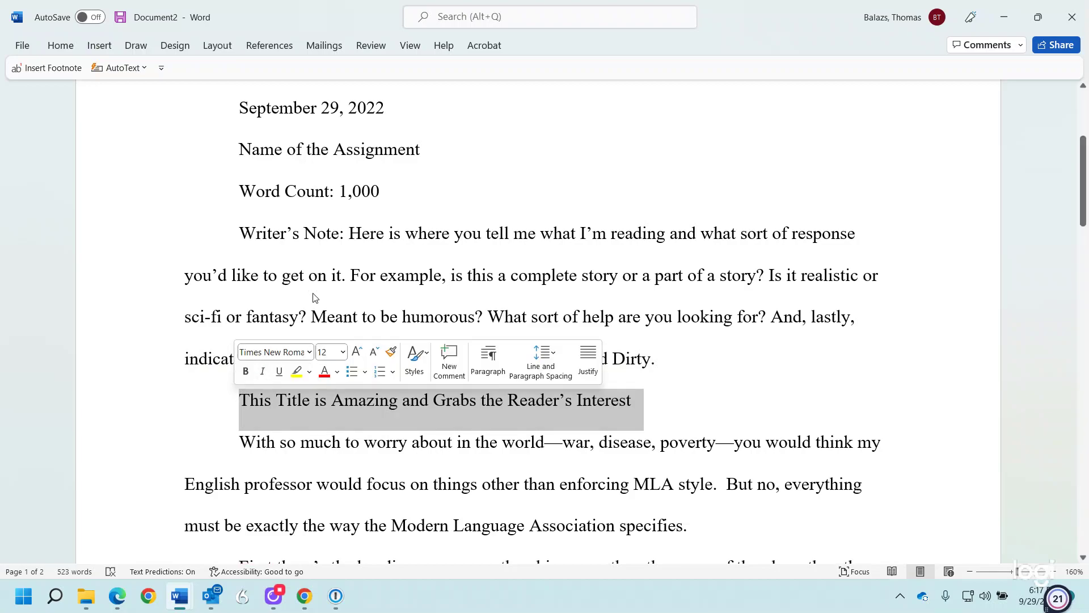
{"action": "left_click", "coordinate": [43, 46]}
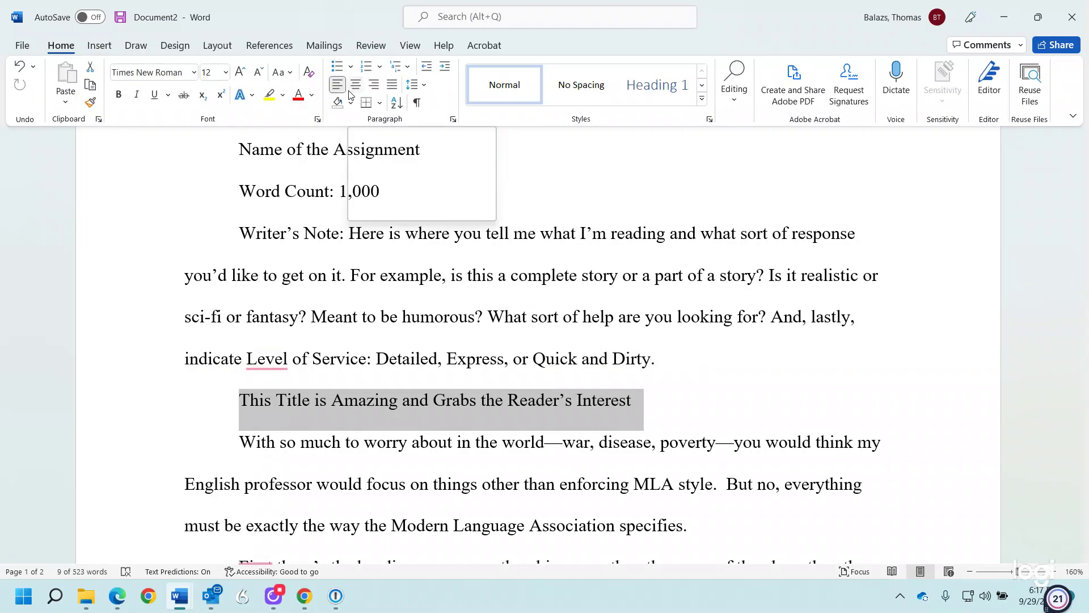
{"action": "left_click", "coordinate": [355, 85]}
- Remove the first-line indent from each heading line, from the full name line through the Word Count line
{"action": "scroll", "coordinate": [328, 256], "scroll_direction": "up", "scroll_amount": 3}
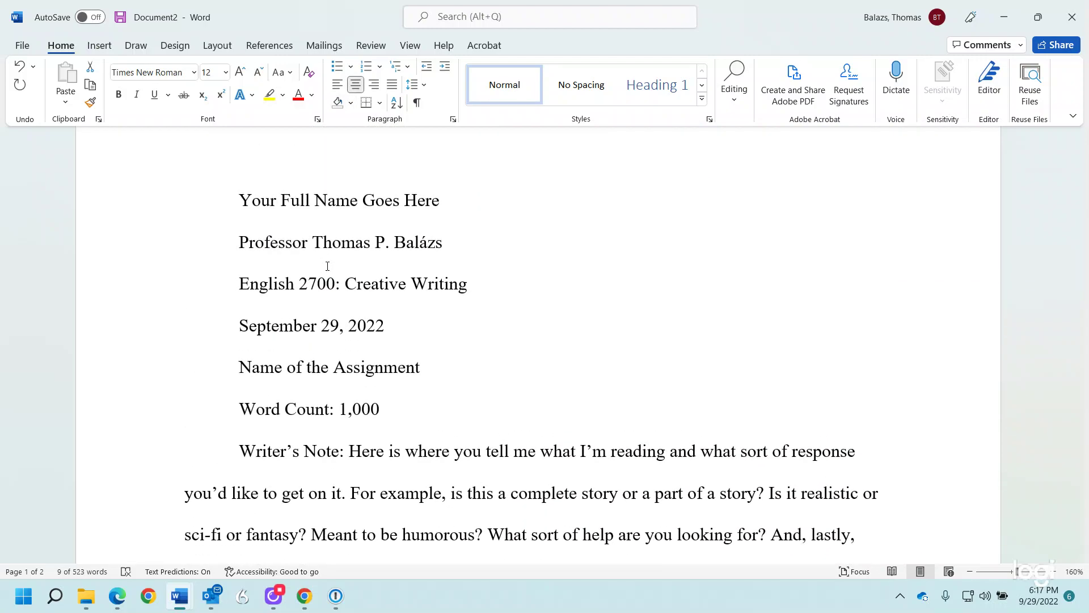
{"action": "left_click", "coordinate": [249, 200]}
{"action": "left_click", "coordinate": [242, 201]}
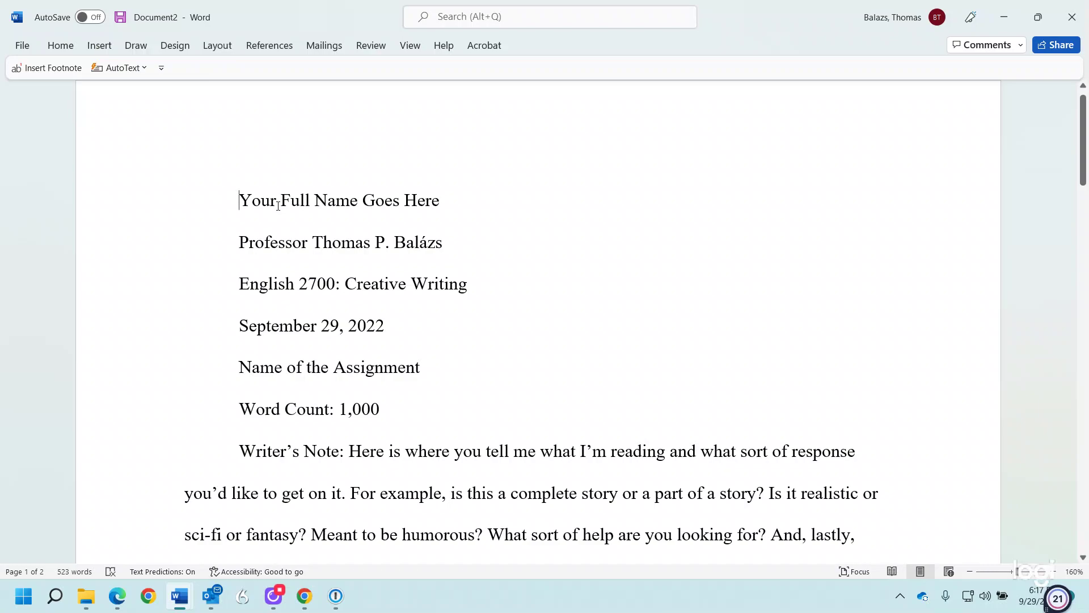
{"action": "key", "text": "BackSpace"}
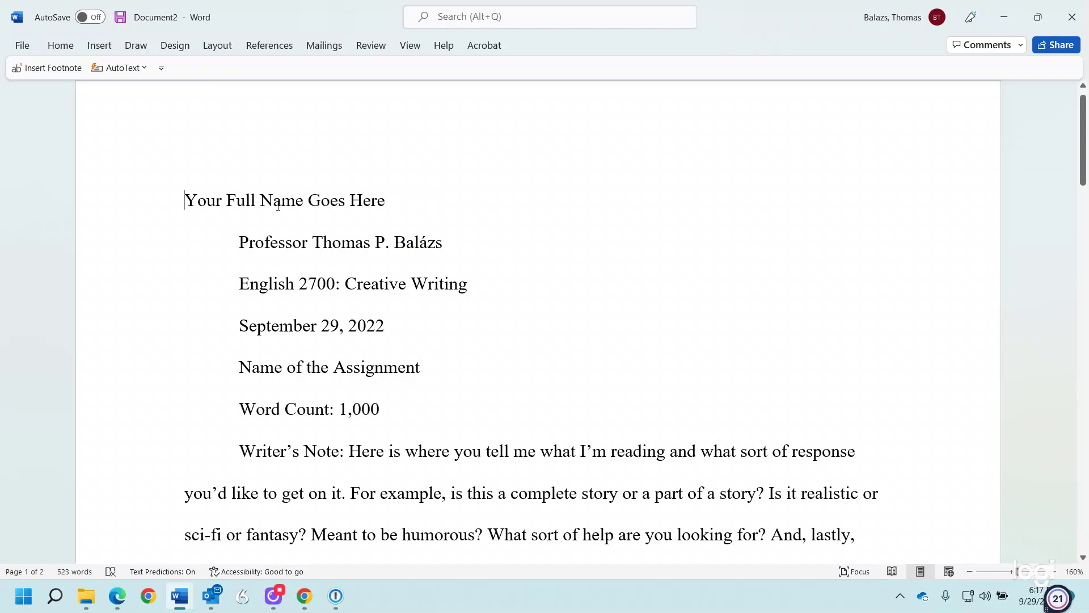
{"action": "key", "text": "Down"}
{"action": "key", "text": "BackSpace"}
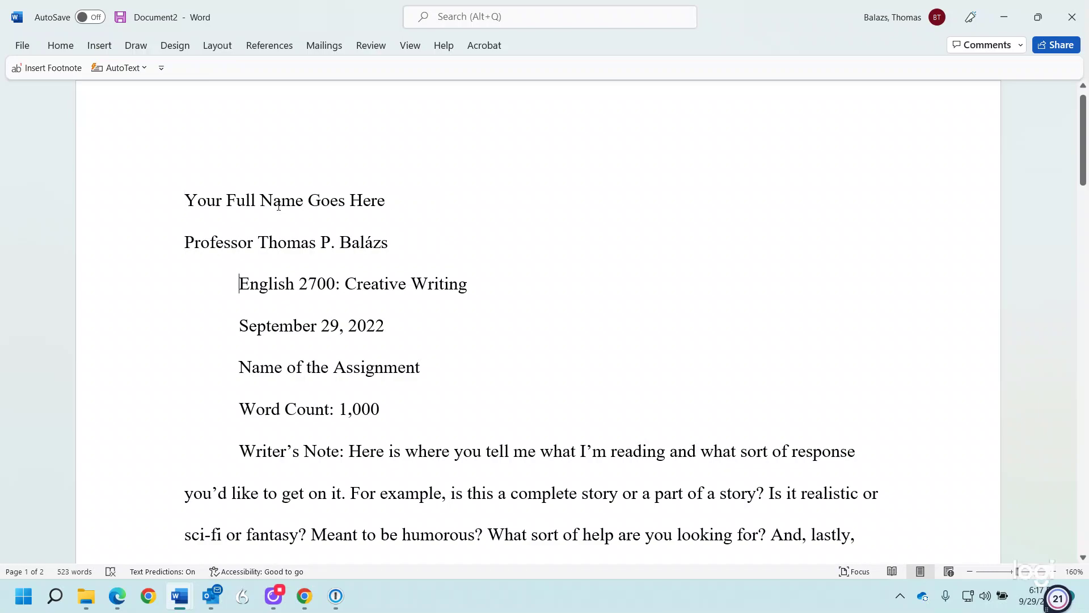
{"action": "key", "text": "BackSpace"}
{"action": "key", "text": "BackSpace"}
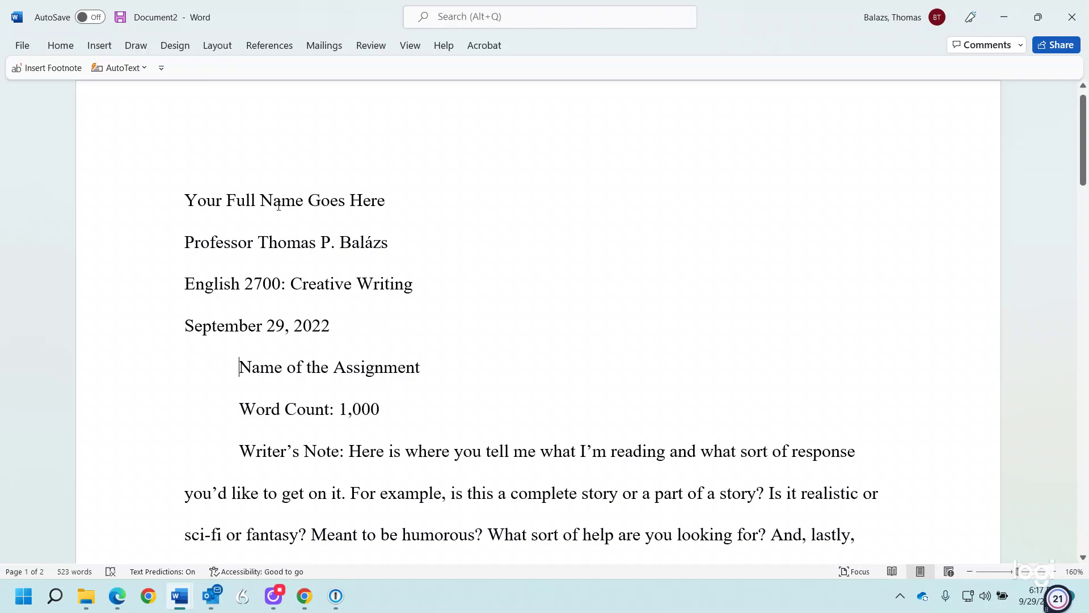
{"action": "key", "text": "BackSpace"}
{"action": "key", "text": "BackSpace"}
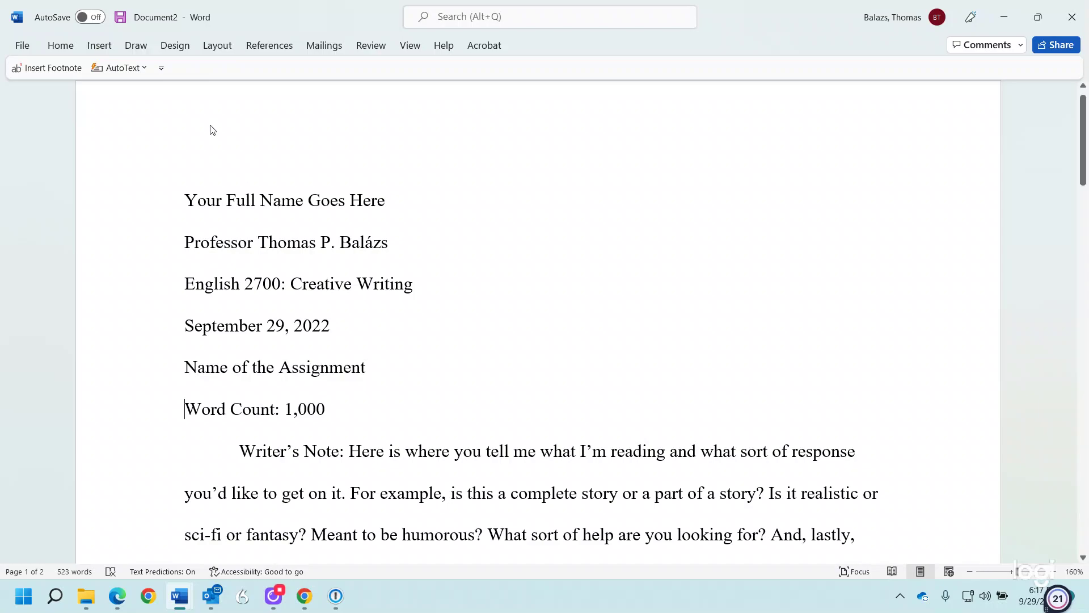
{"action": "scroll", "coordinate": [243, 166], "scroll_direction": "down", "scroll_amount": 1}
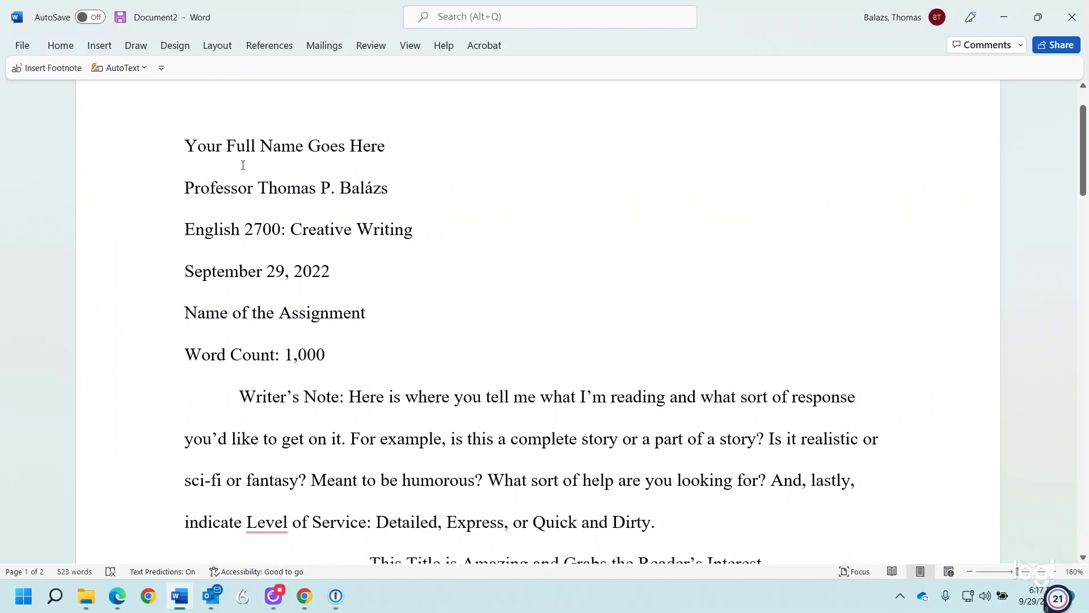
{"action": "scroll", "coordinate": [306, 165], "scroll_direction": "down", "scroll_amount": 1}
{"action": "scroll", "coordinate": [312, 171], "scroll_direction": "up", "scroll_amount": 2}
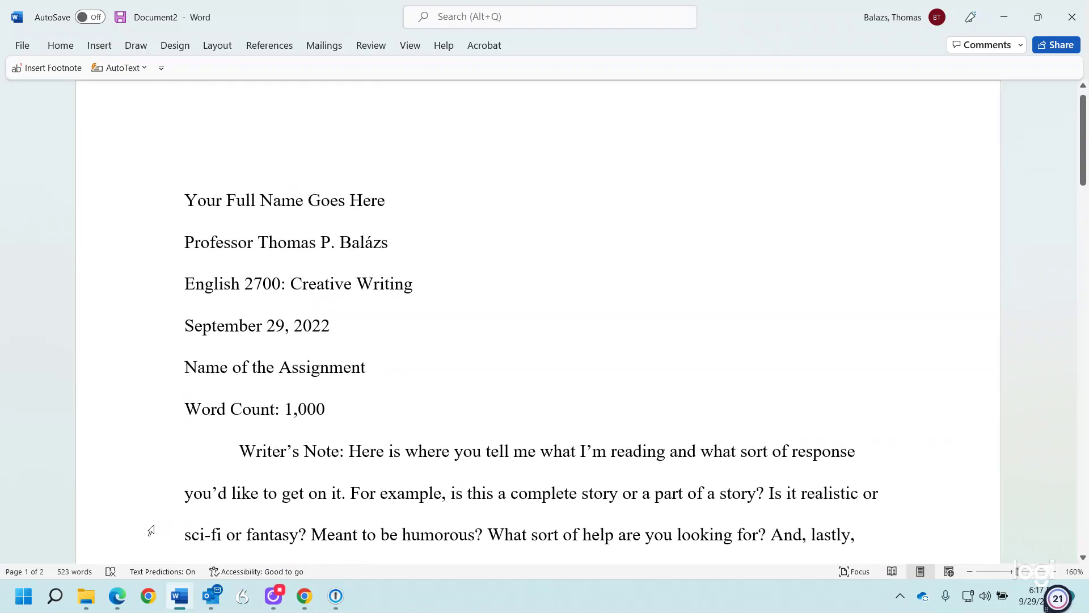
- Delete the assignment name line, the Word Count line and the Writer's Note paragraph, and undo that deletion
{"action": "left_click_drag", "start_coordinate": [180, 368], "coordinate": [331, 405]}
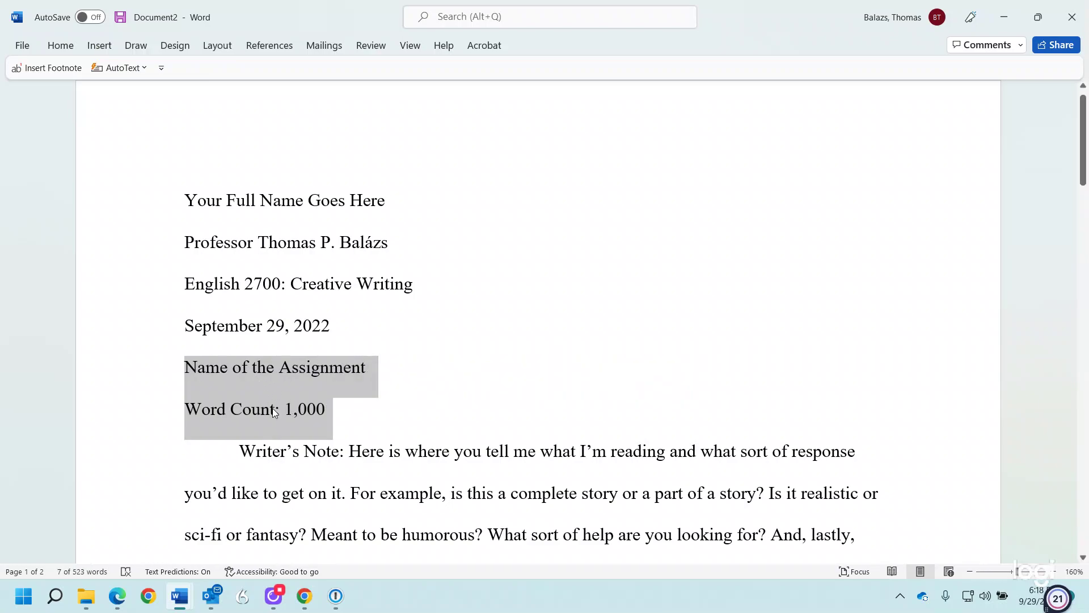
{"action": "scroll", "coordinate": [321, 417], "scroll_direction": "down", "scroll_amount": 2}
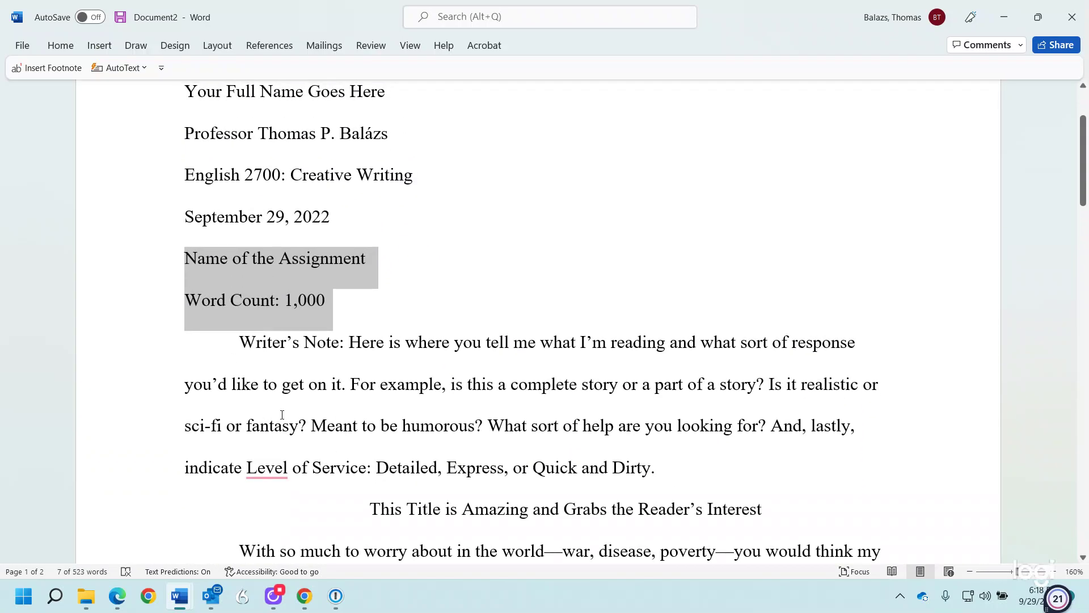
{"action": "left_click", "coordinate": [238, 343]}
{"action": "left_click_drag", "start_coordinate": [661, 472], "coordinate": [187, 258]}
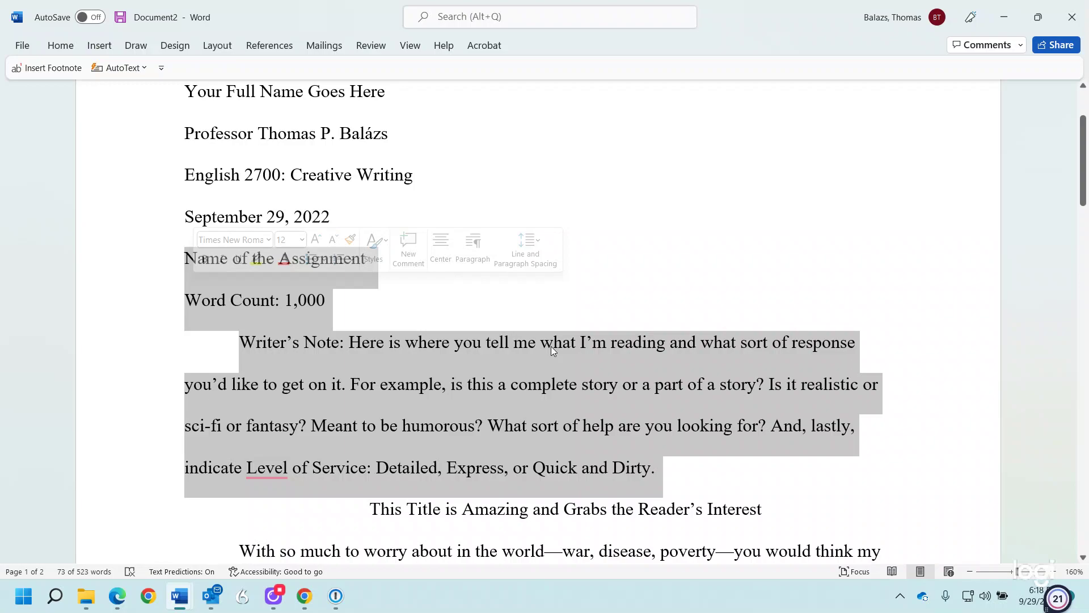
{"action": "key", "text": "Delete"}
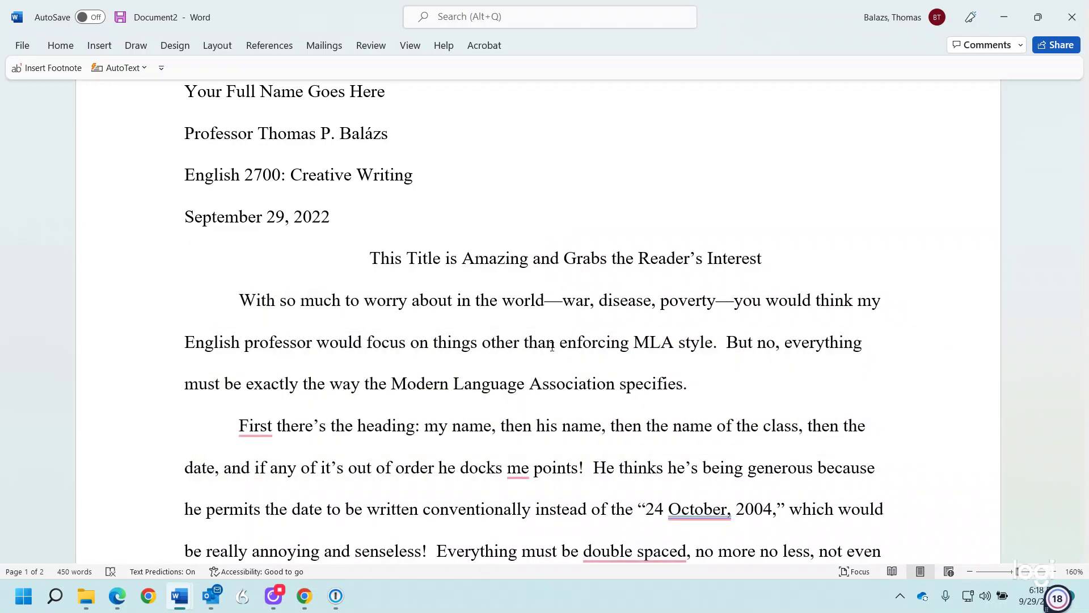
{"action": "left_click", "coordinate": [72, 52]}
{"action": "left_click", "coordinate": [19, 66]}
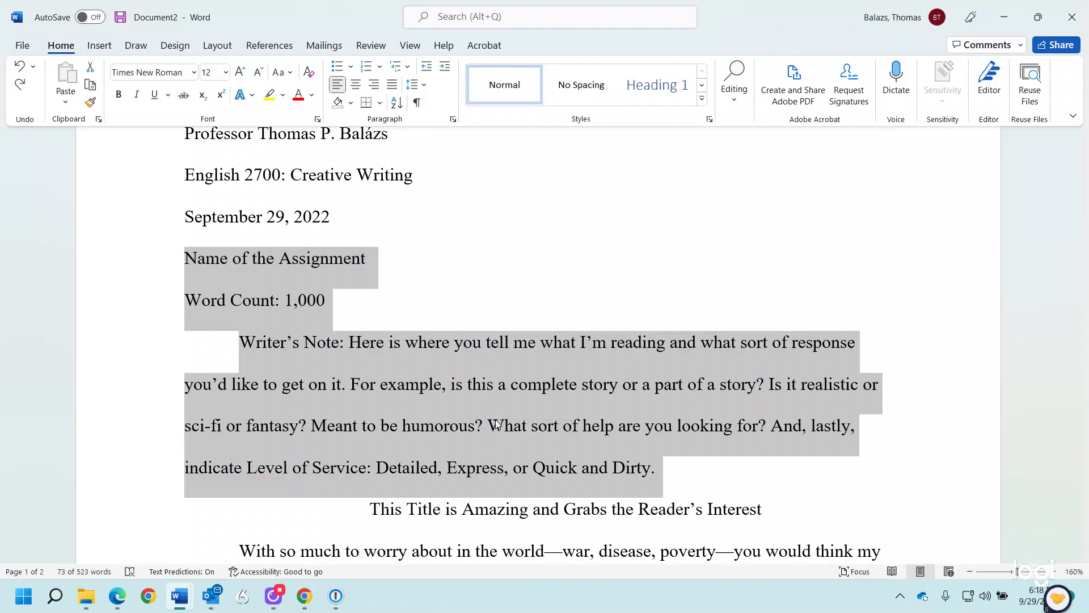
- Open the header of the first page for editing
{"action": "scroll", "coordinate": [470, 319], "scroll_direction": "up", "scroll_amount": 3}
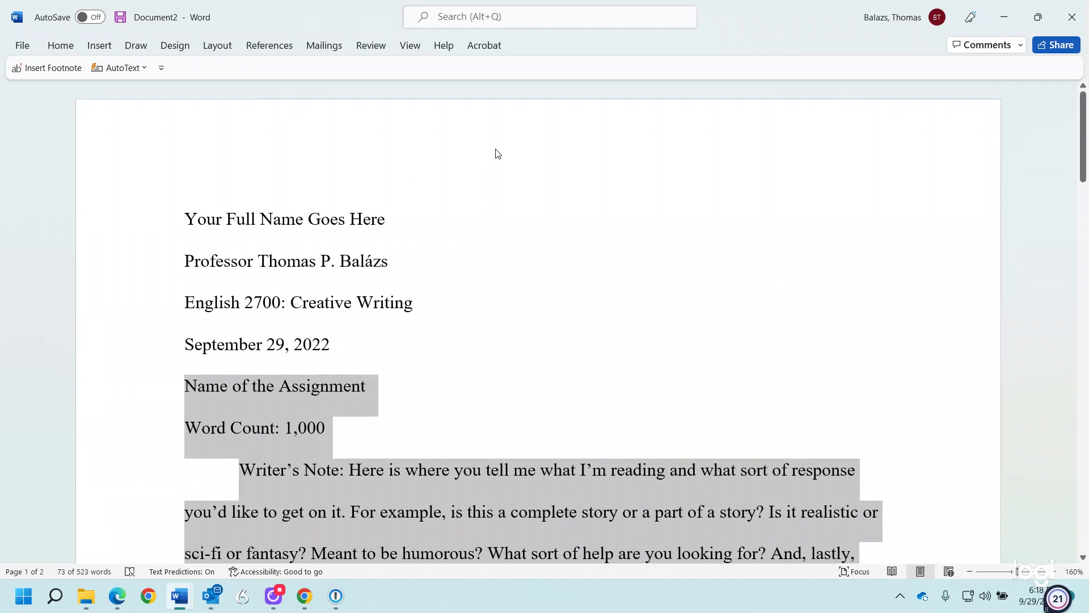
{"action": "double_click", "coordinate": [496, 148]}
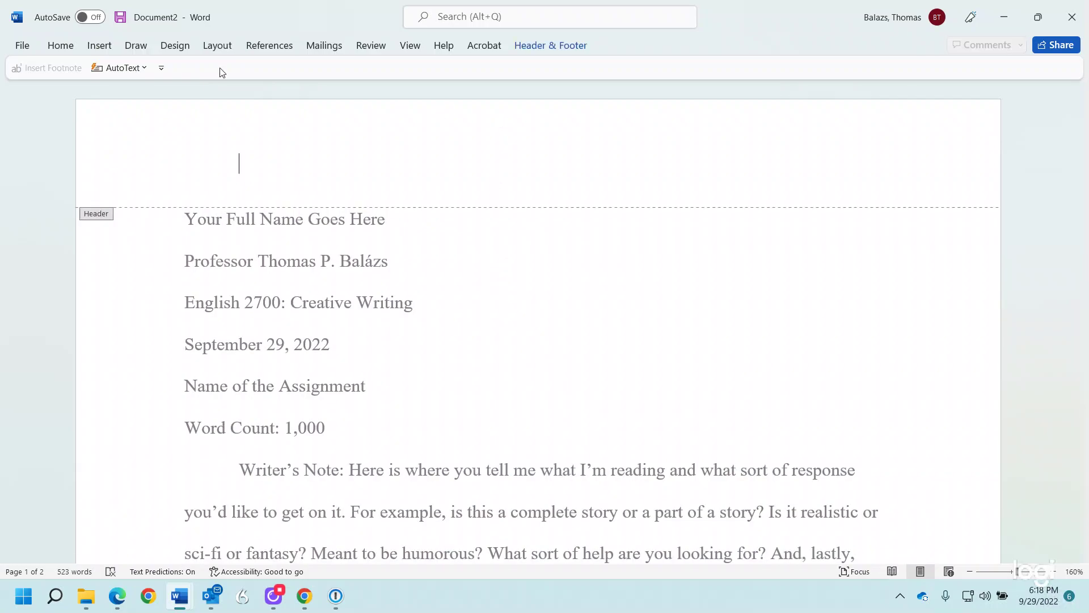
- Insert a Plain Number page number at the current position in the header, and undo that insertion
{"action": "left_click", "coordinate": [59, 45]}
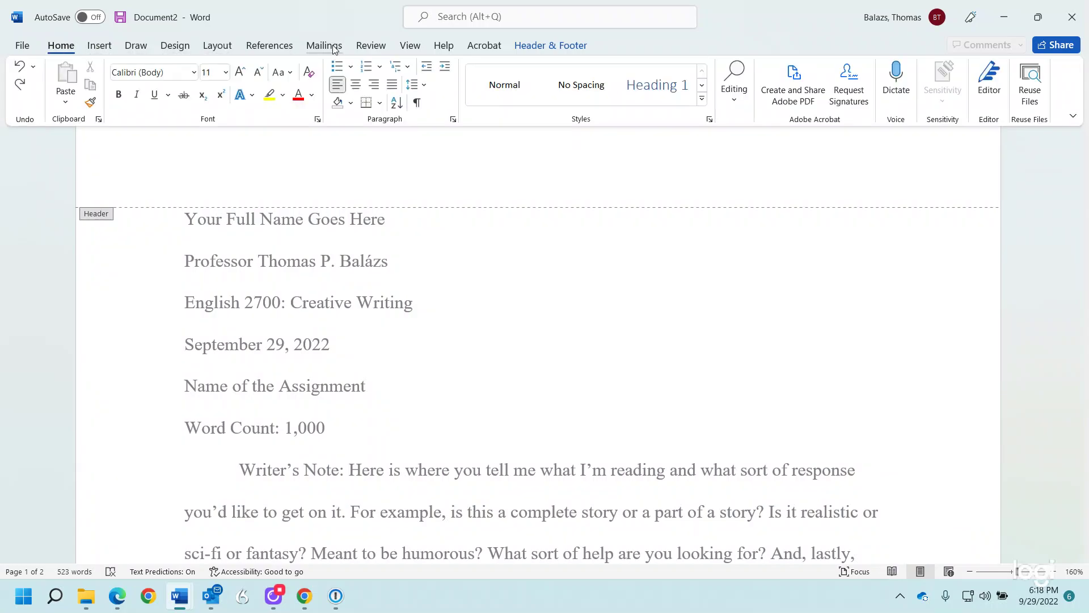
{"action": "left_click", "coordinate": [101, 47]}
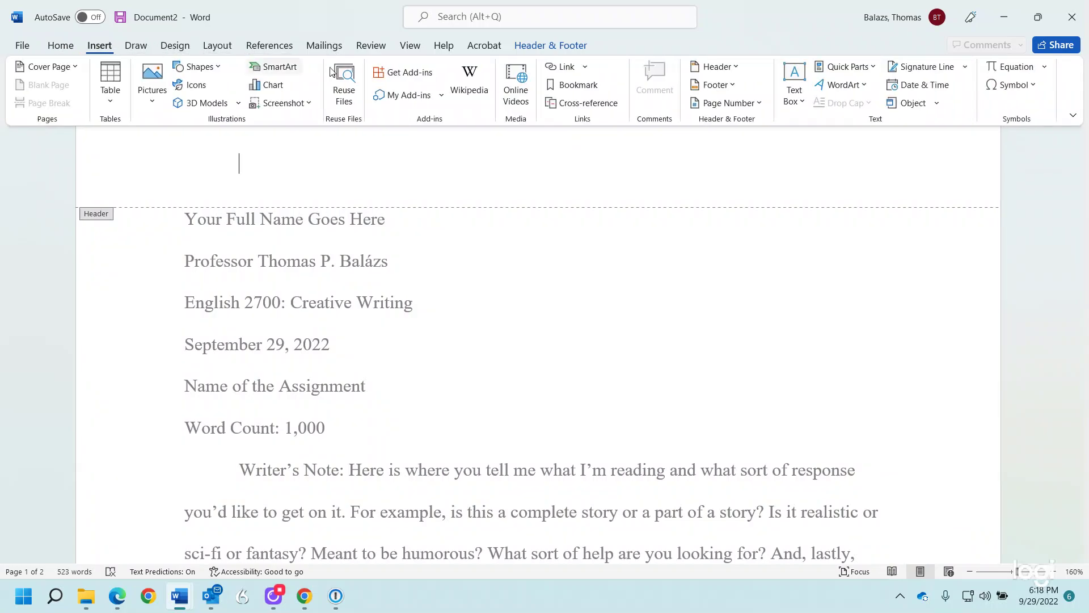
{"action": "left_click", "coordinate": [730, 103]}
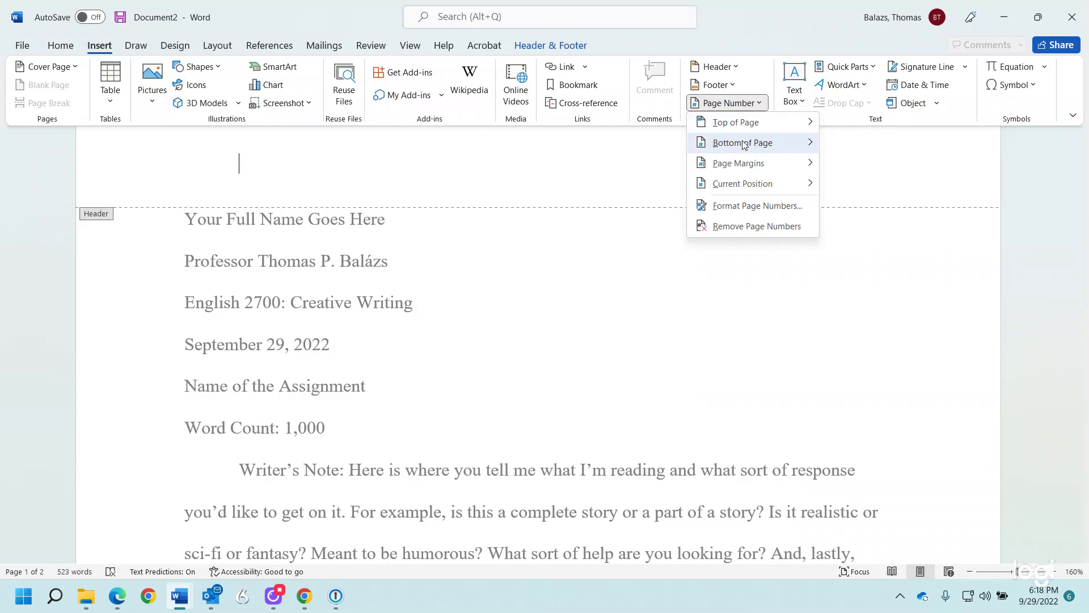
{"action": "mouse_move", "coordinate": [748, 127]}
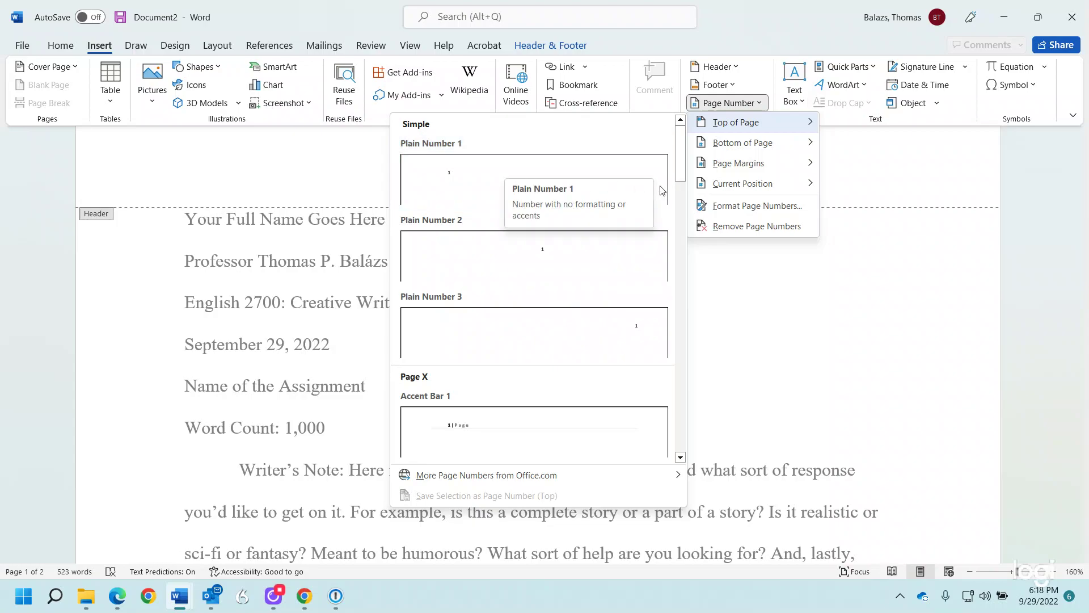
{"action": "mouse_move", "coordinate": [721, 189]}
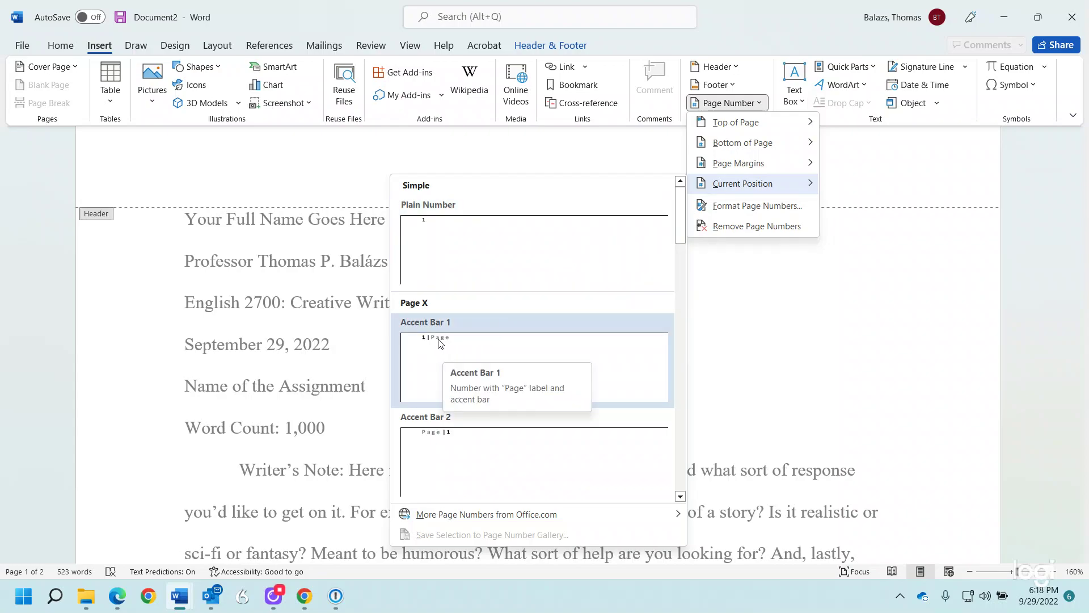
{"action": "left_click", "coordinate": [449, 239]}
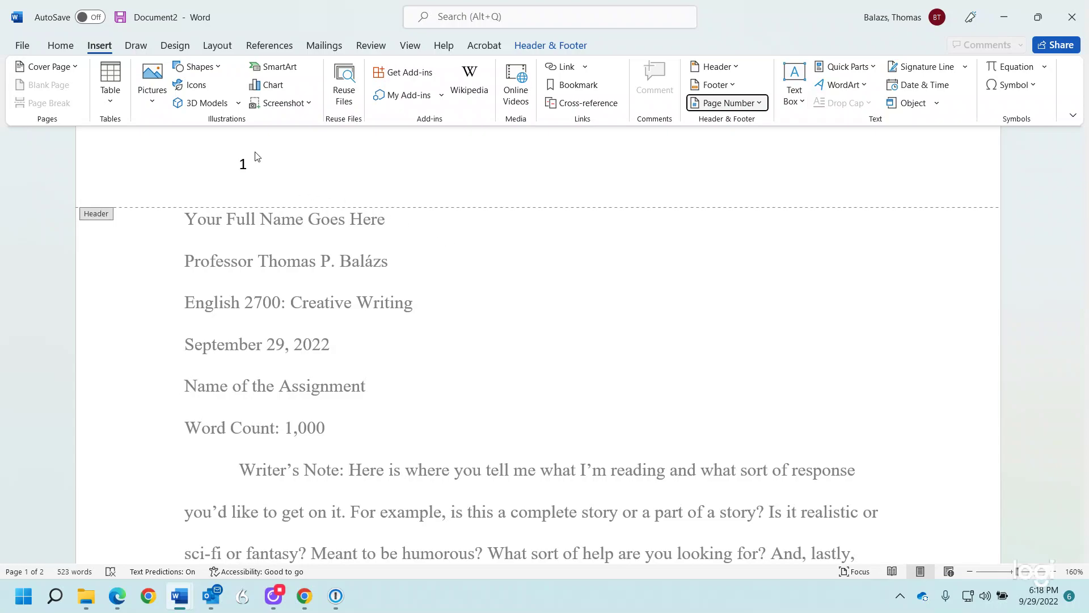
{"action": "left_click", "coordinate": [62, 46]}
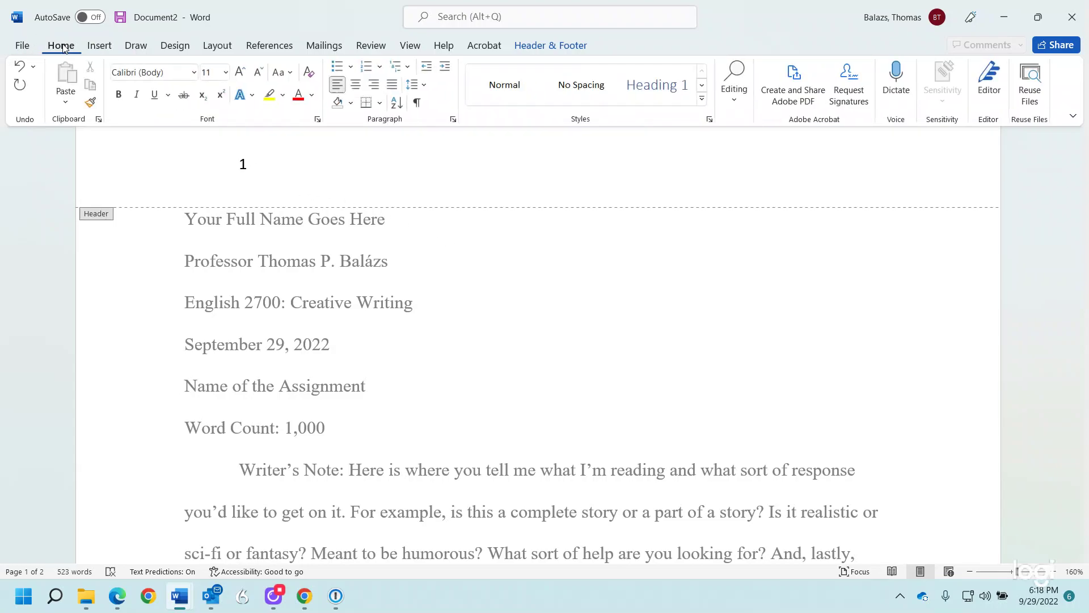
{"action": "left_click", "coordinate": [19, 67]}
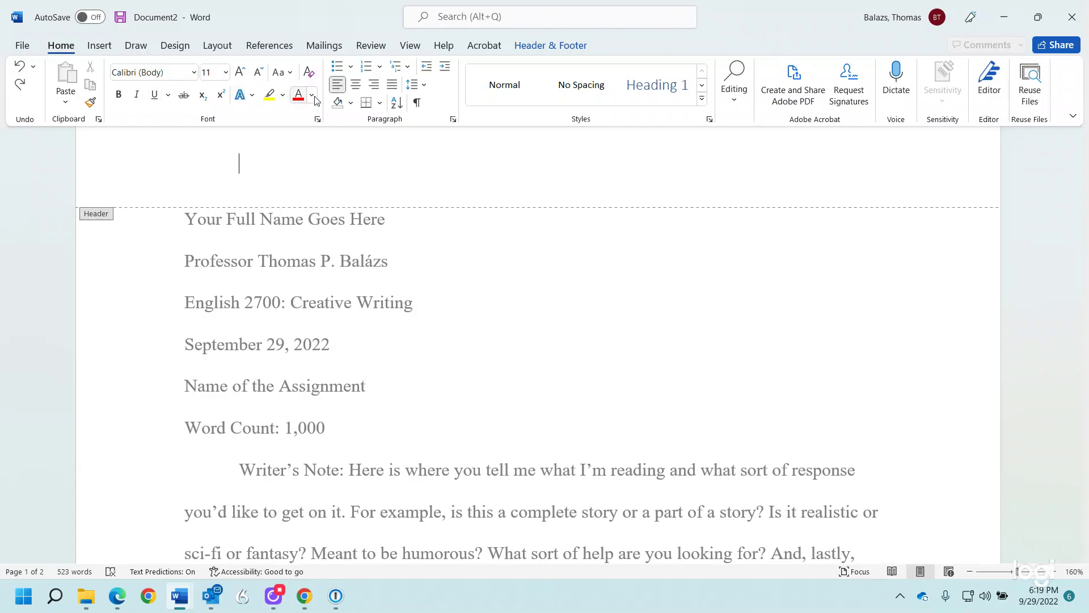
- Right-align the header line and insert a Plain Number page number at the current position
{"action": "left_click", "coordinate": [376, 87]}
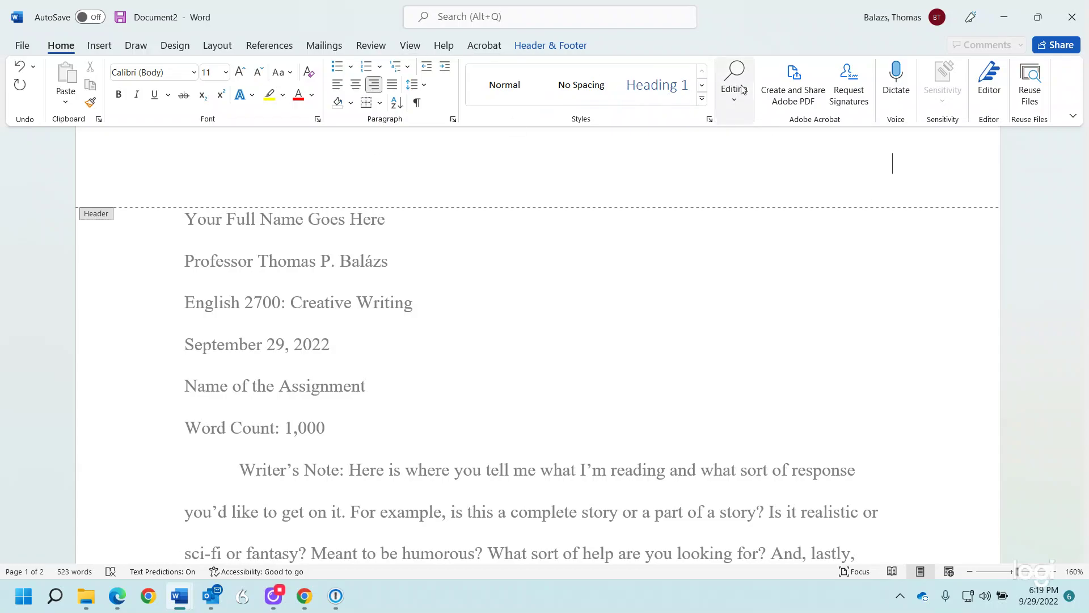
{"action": "left_click", "coordinate": [104, 47]}
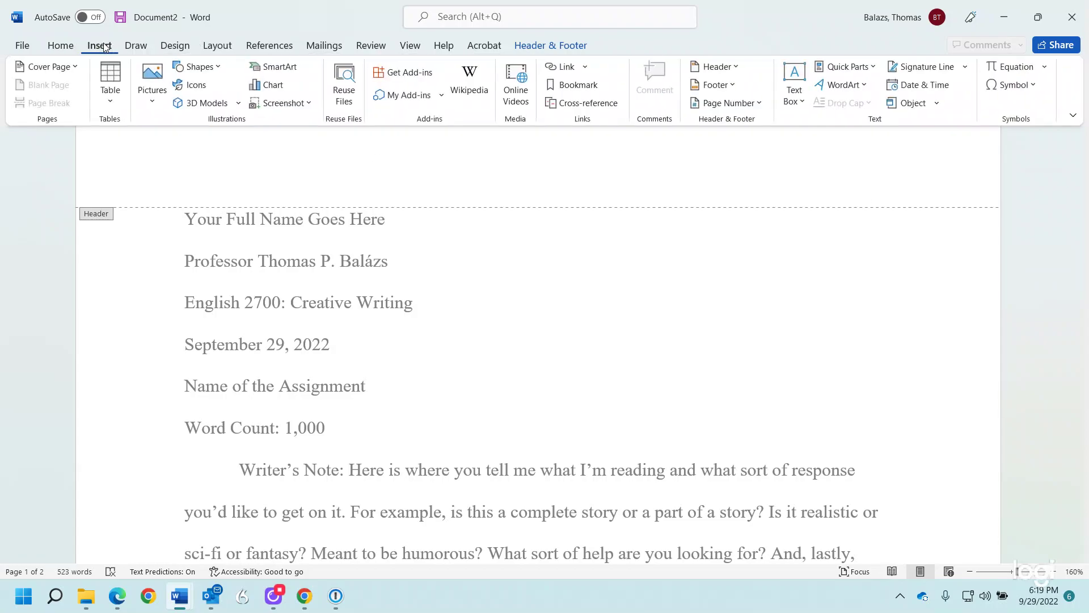
{"action": "left_click", "coordinate": [713, 106]}
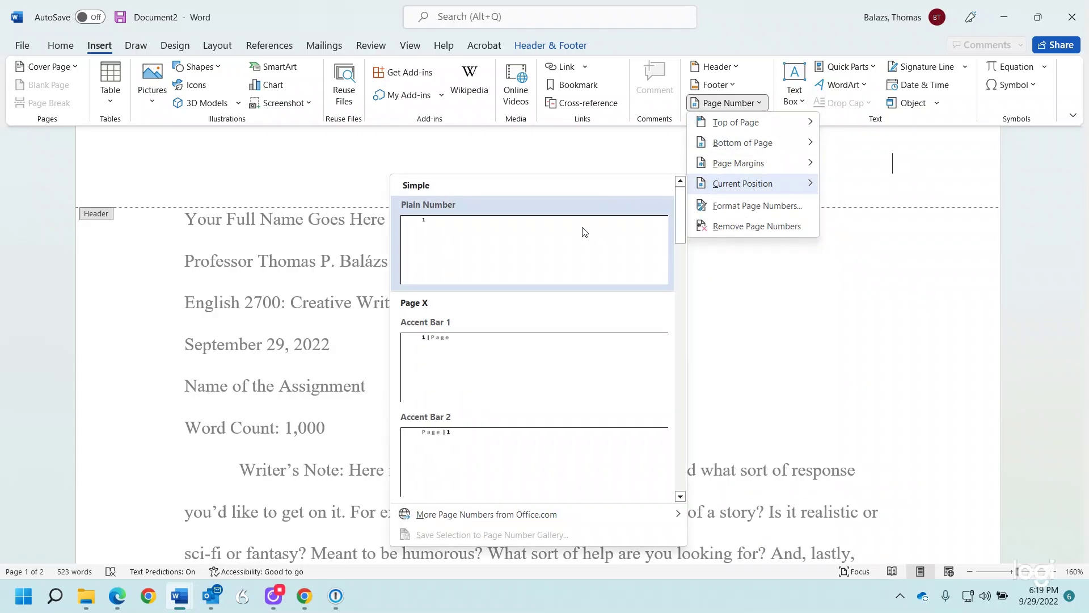
{"action": "left_click", "coordinate": [583, 232]}
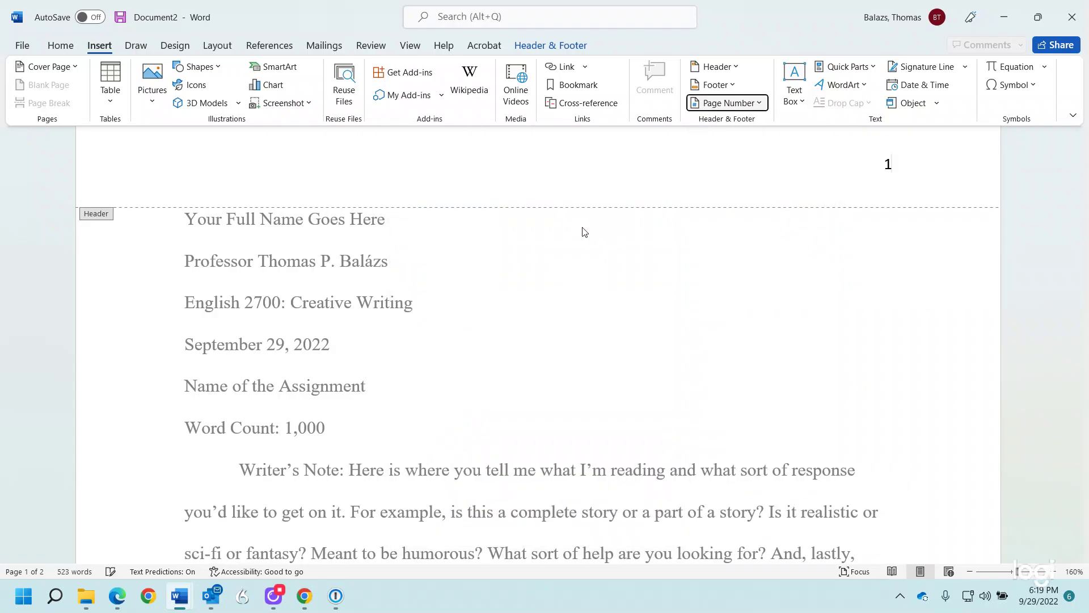
- Add the text "Your Last Name" and a space in front of the page number in the header
{"action": "double_click", "coordinate": [887, 165]}
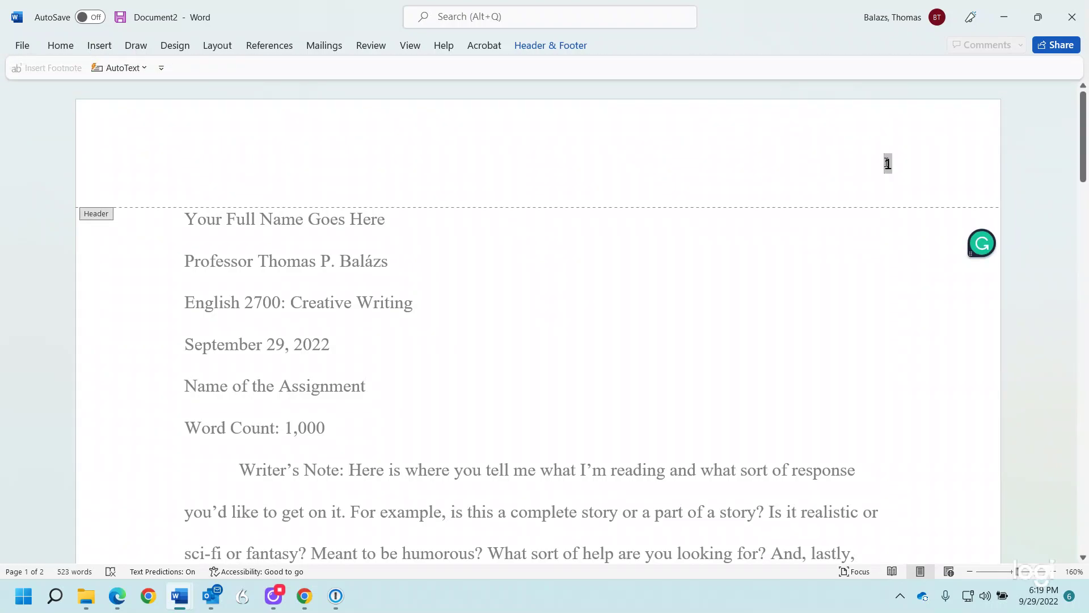
{"action": "type", "text": "You"}
{"action": "type", "text": "r Last Nam"}
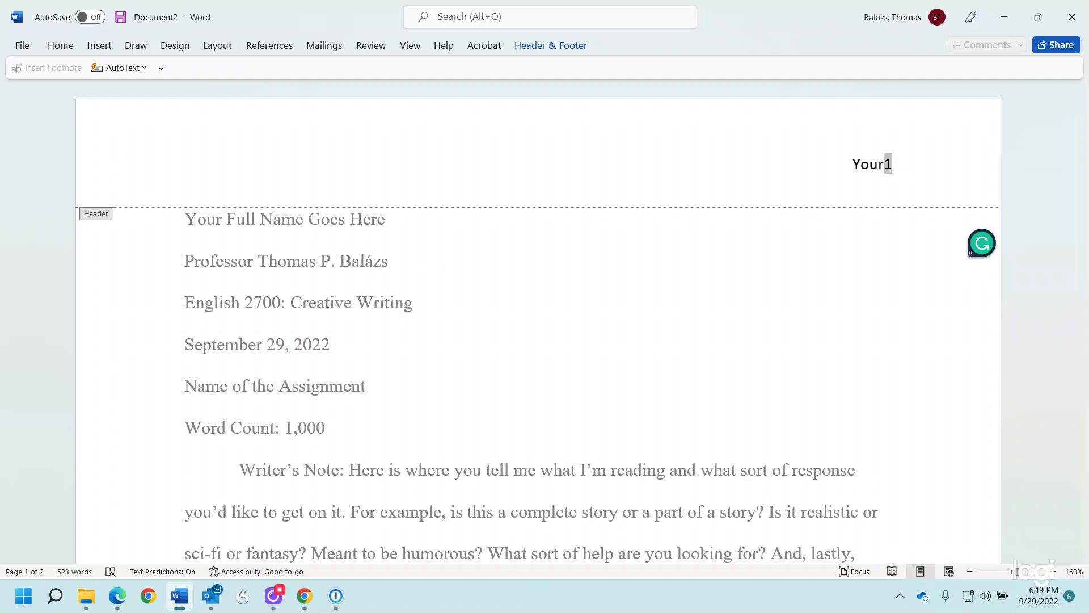
{"action": "type", "text": "e"}
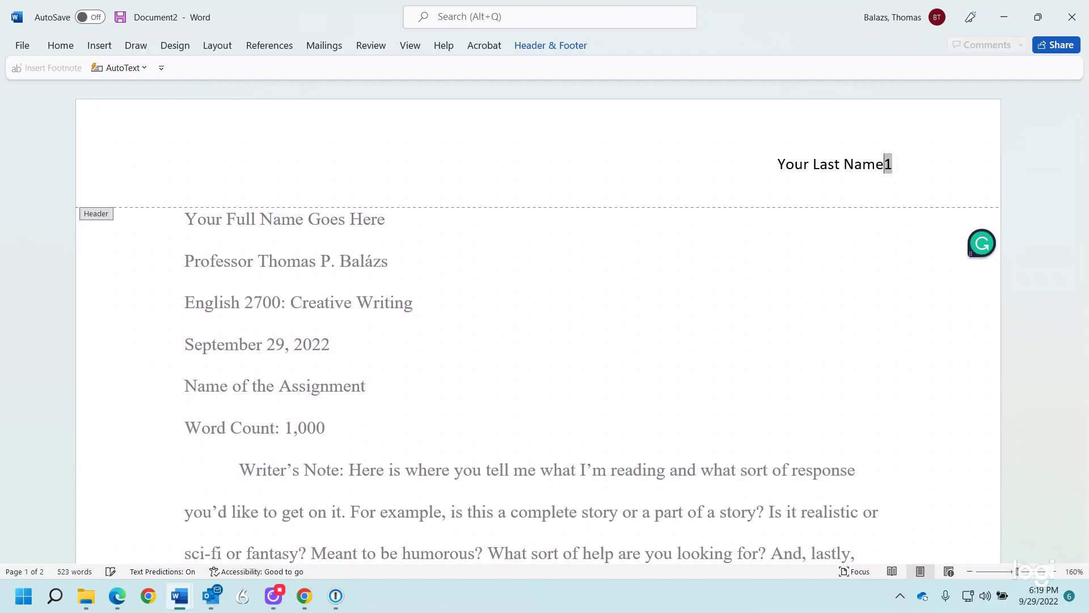
{"action": "left_click", "coordinate": [773, 165]}
{"action": "left_click", "coordinate": [887, 164]}
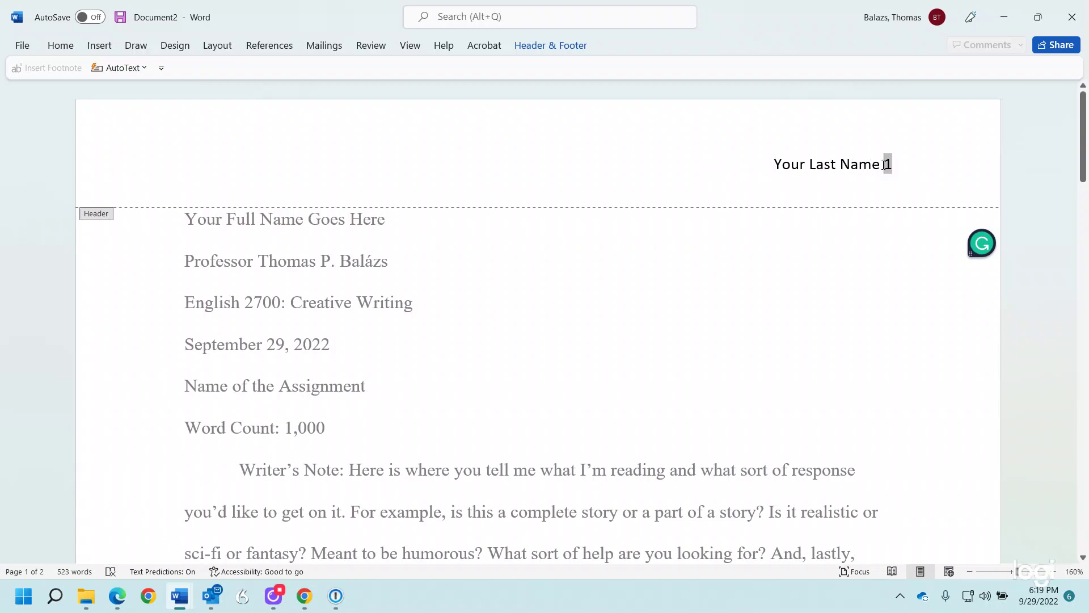
{"action": "left_click", "coordinate": [824, 165]}
- Format the whole header line, last name and page number, in Times New Roman size 12
{"action": "left_click_drag", "start_coordinate": [771, 164], "coordinate": [901, 165]}
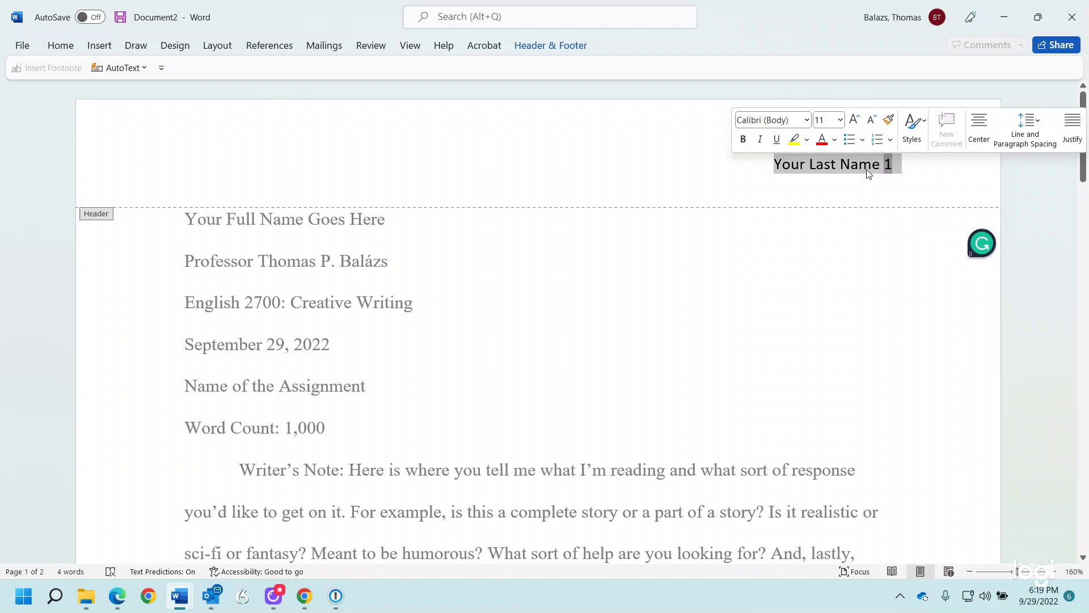
{"action": "left_click", "coordinate": [807, 123]}
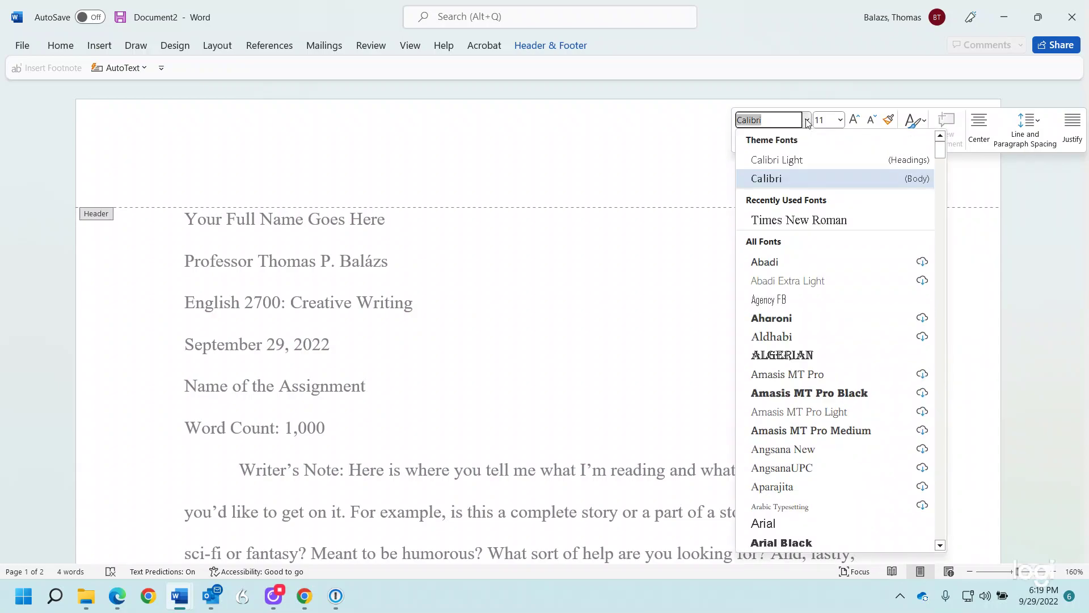
{"action": "left_click", "coordinate": [788, 220]}
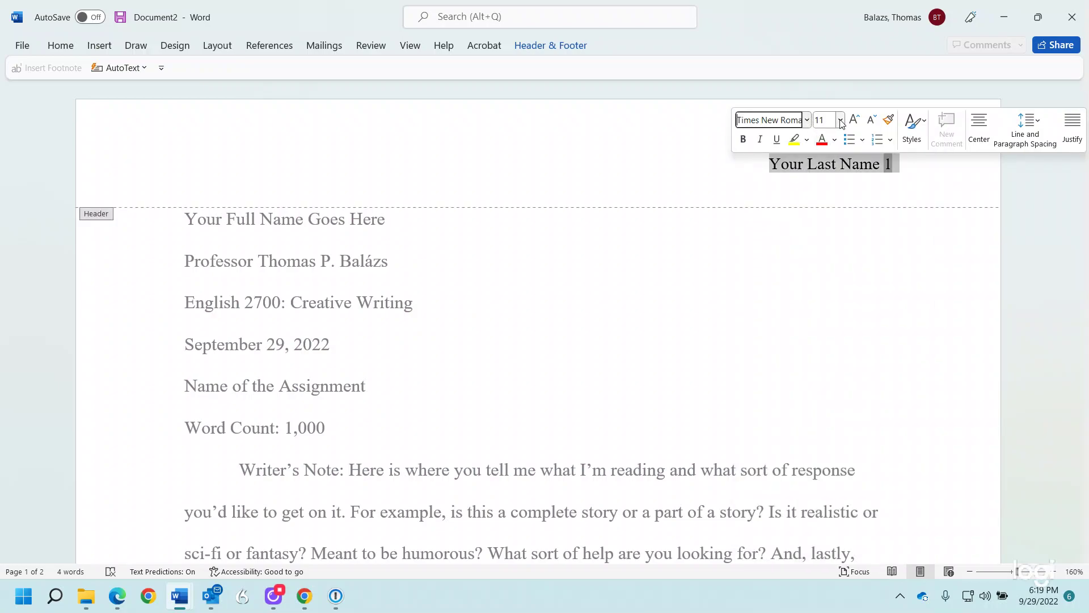
{"action": "left_click", "coordinate": [841, 120]}
{"action": "left_click", "coordinate": [828, 206]}
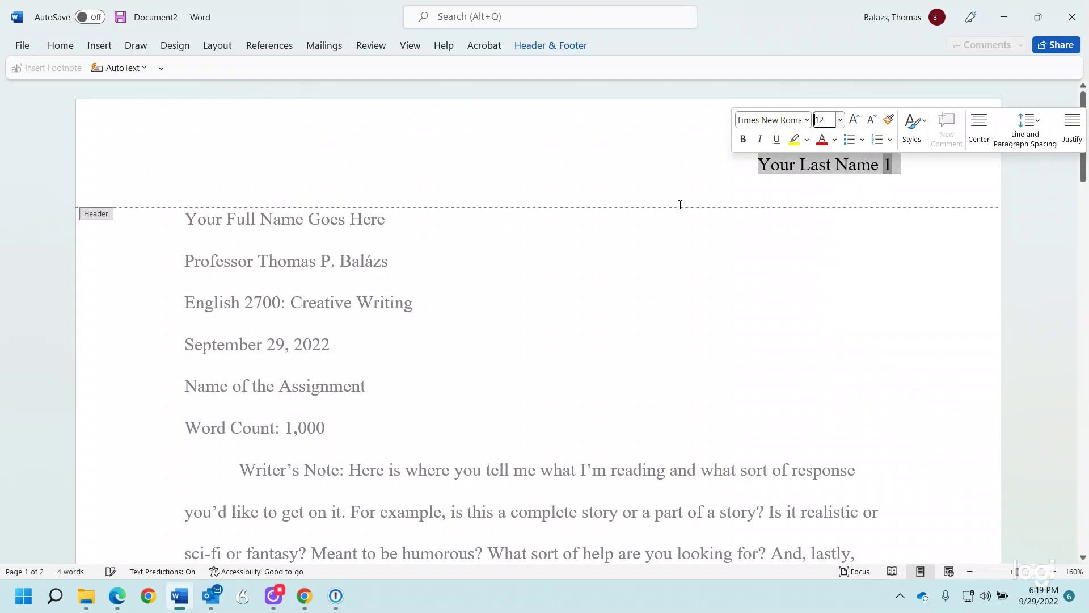
{"action": "left_click", "coordinate": [682, 204]}
- Close the header, return to the body text and check the header and heading on the first page
{"action": "scroll", "coordinate": [624, 283], "scroll_direction": "down", "scroll_amount": 5}
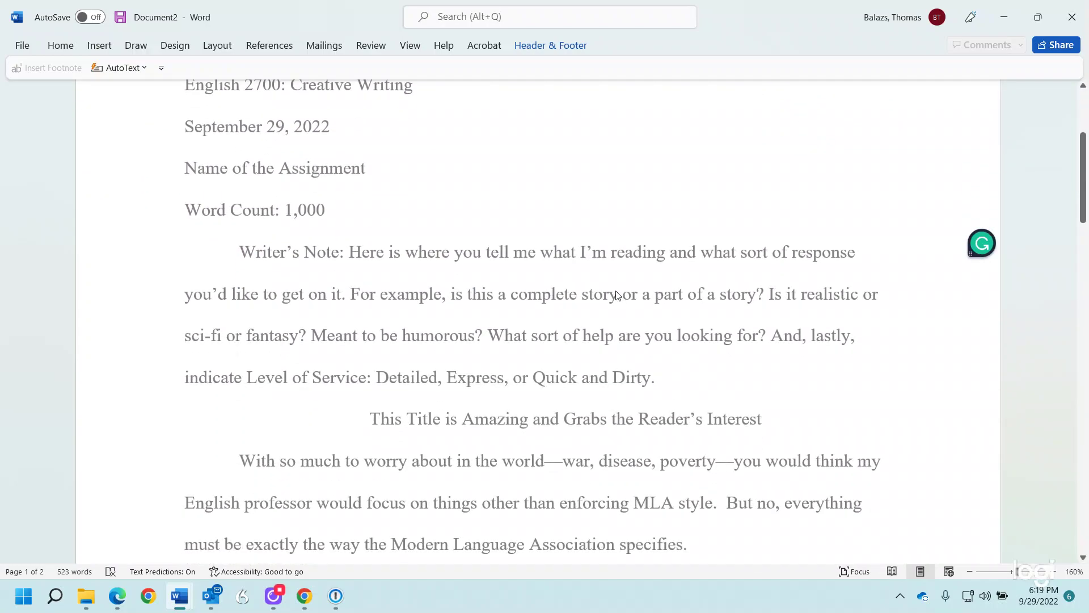
{"action": "scroll", "coordinate": [617, 295], "scroll_direction": "down", "scroll_amount": 5}
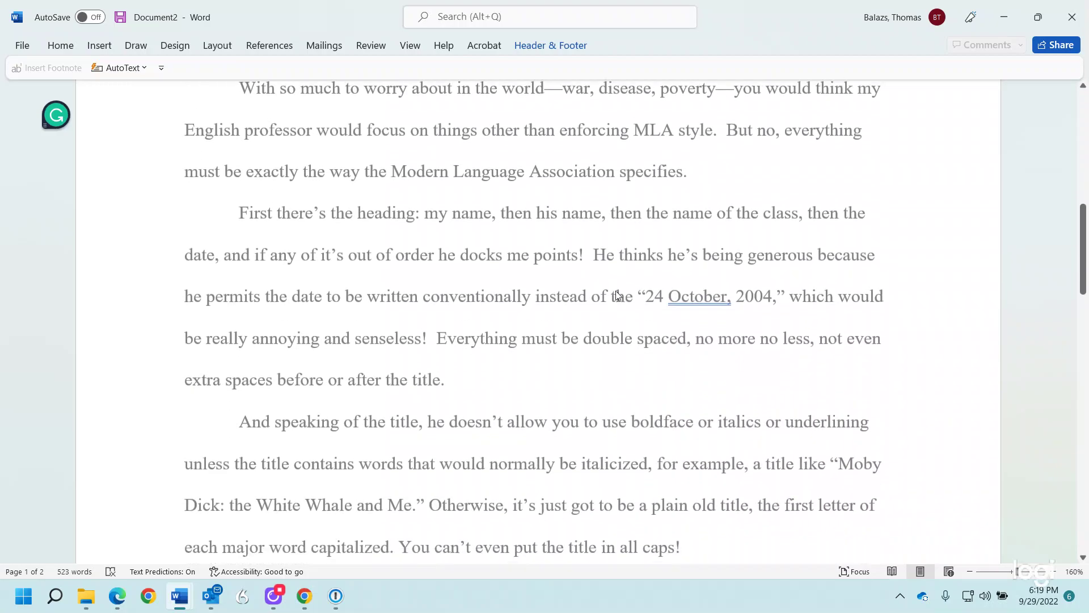
{"action": "scroll", "coordinate": [617, 295], "scroll_direction": "down", "scroll_amount": 1}
{"action": "scroll", "coordinate": [612, 297], "scroll_direction": "up", "scroll_amount": 3}
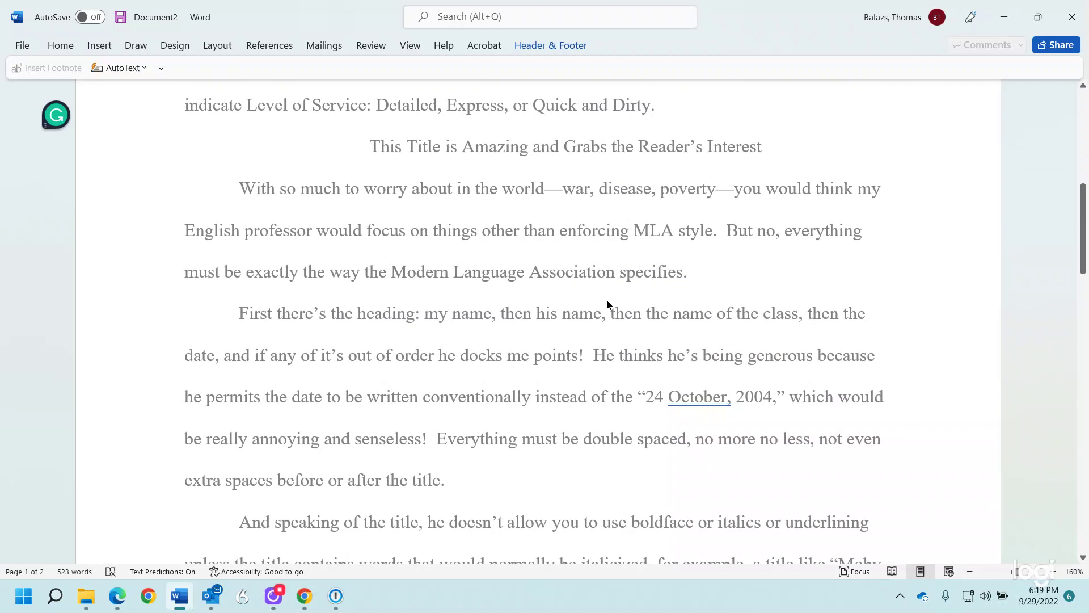
{"action": "double_click", "coordinate": [549, 275]}
{"action": "scroll", "coordinate": [550, 278], "scroll_direction": "up", "scroll_amount": 4}
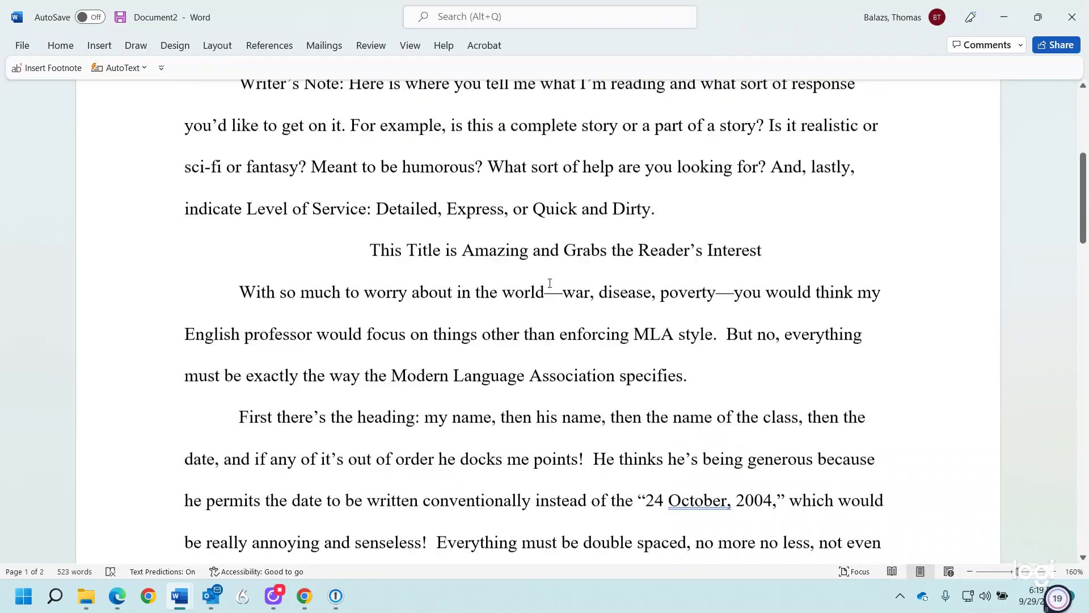
{"action": "scroll", "coordinate": [550, 283], "scroll_direction": "up", "scroll_amount": 3}
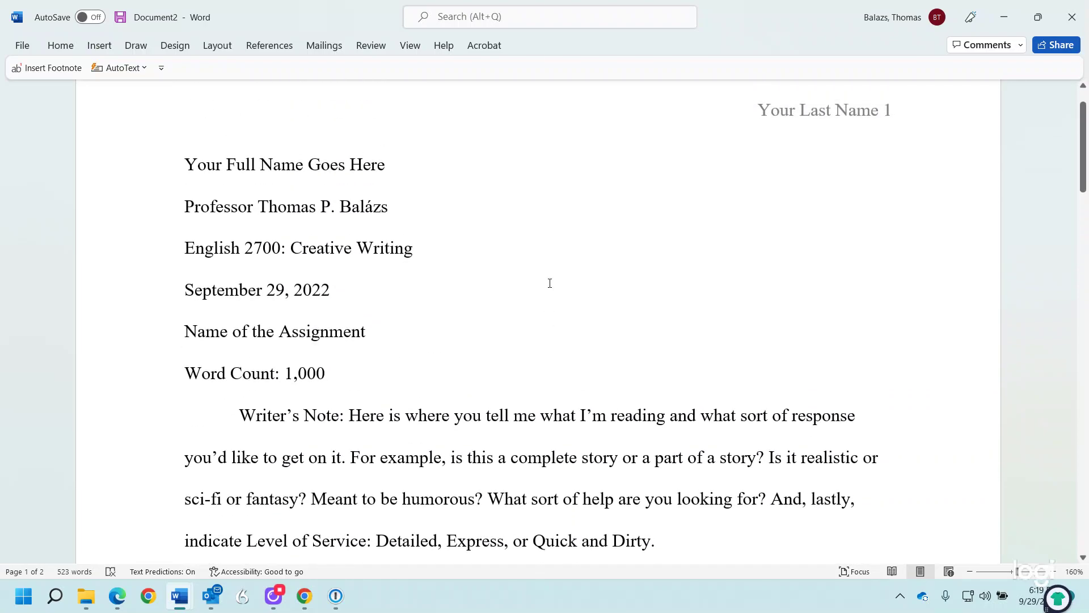
{"action": "scroll", "coordinate": [550, 283], "scroll_direction": "down", "scroll_amount": 2}
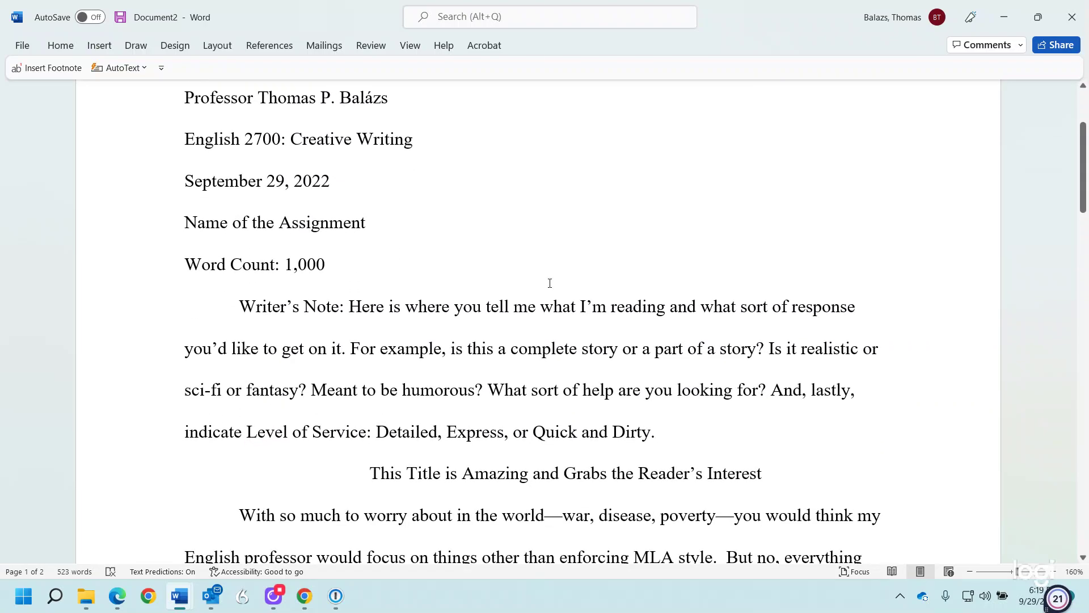